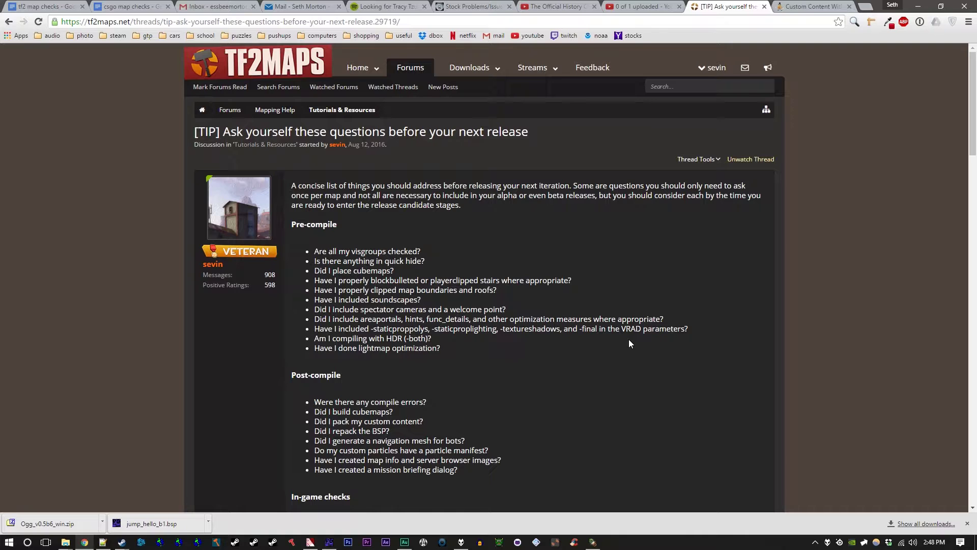
Step: Open the '[GUIDE] The best way to organize your custom content' thread from the checklist thread's tags
{"action": "middle_click", "coordinate": [628, 300]}
{"action": "scroll", "coordinate": [540, 432], "scroll_direction": "down", "scroll_amount": 3}
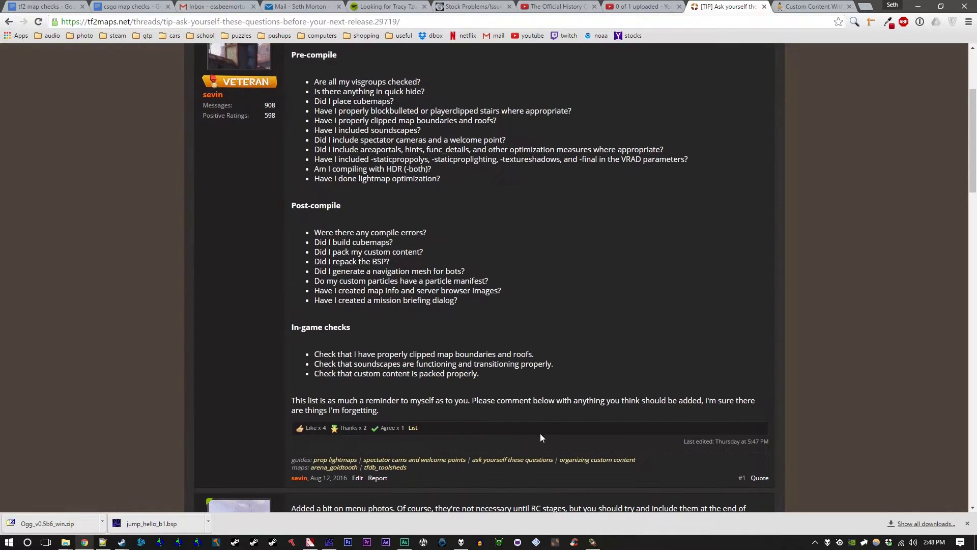
{"action": "left_click", "coordinate": [582, 459]}
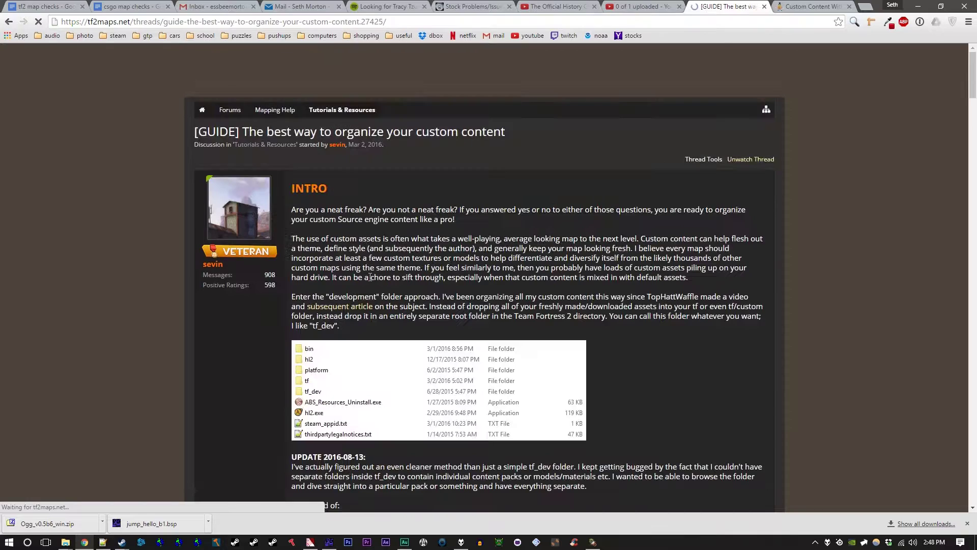
{"action": "scroll", "coordinate": [369, 278], "scroll_direction": "down", "scroll_amount": 7}
{"action": "scroll", "coordinate": [368, 277], "scroll_direction": "down", "scroll_amount": 7}
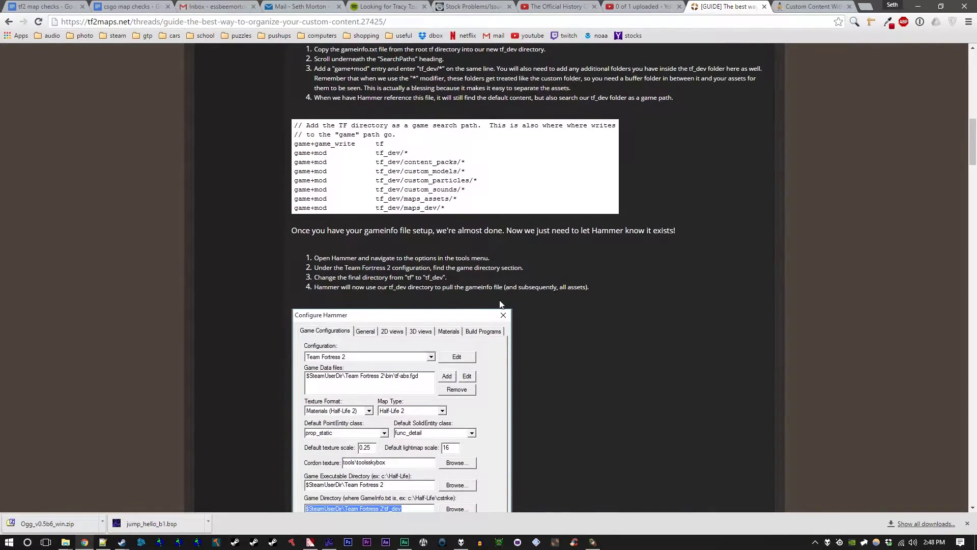
{"action": "scroll", "coordinate": [549, 316], "scroll_direction": "down", "scroll_amount": 3}
{"action": "scroll", "coordinate": [548, 313], "scroll_direction": "down", "scroll_amount": 10}
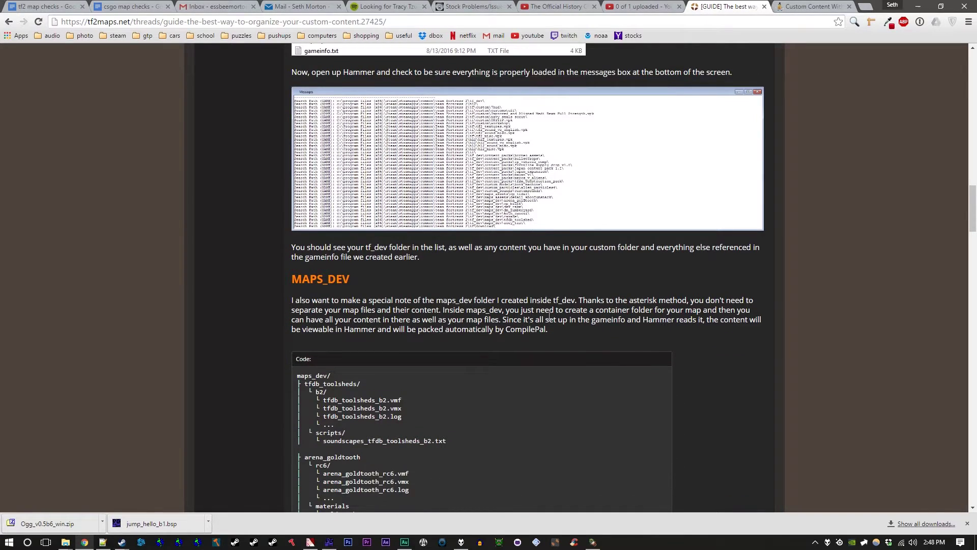
{"action": "scroll", "coordinate": [550, 316], "scroll_direction": "down", "scroll_amount": 6}
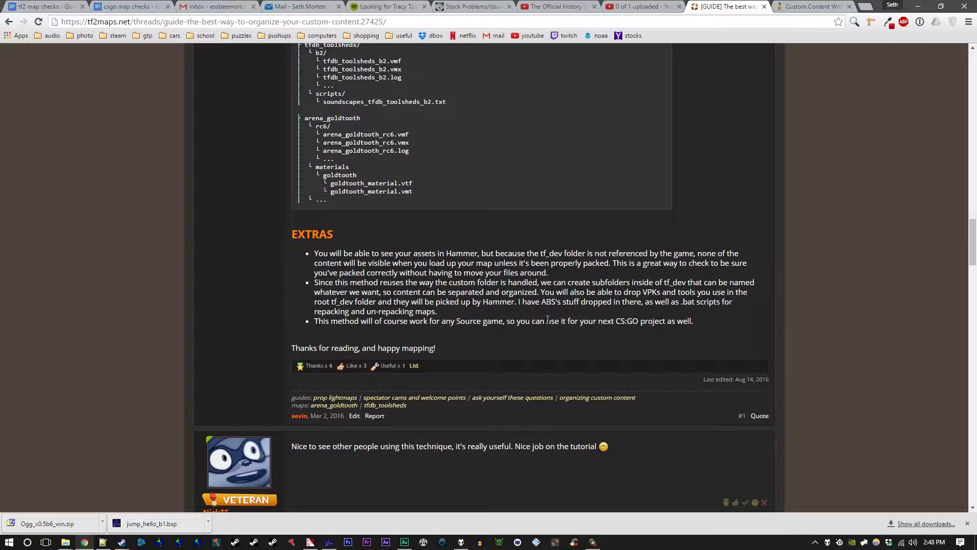
{"action": "scroll", "coordinate": [548, 321], "scroll_direction": "up", "scroll_amount": 6}
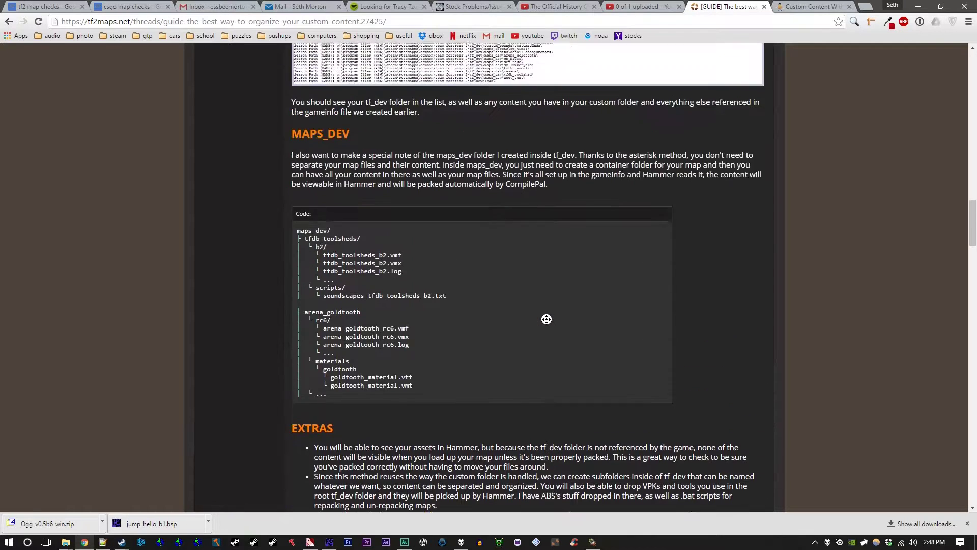
{"action": "scroll", "coordinate": [550, 322], "scroll_direction": "up", "scroll_amount": 6}
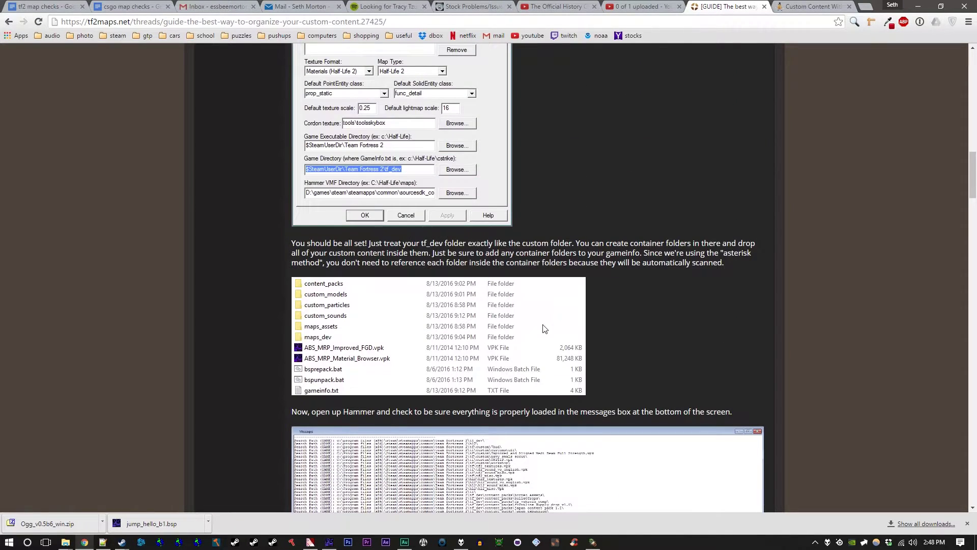
{"action": "middle_click", "coordinate": [610, 237]}
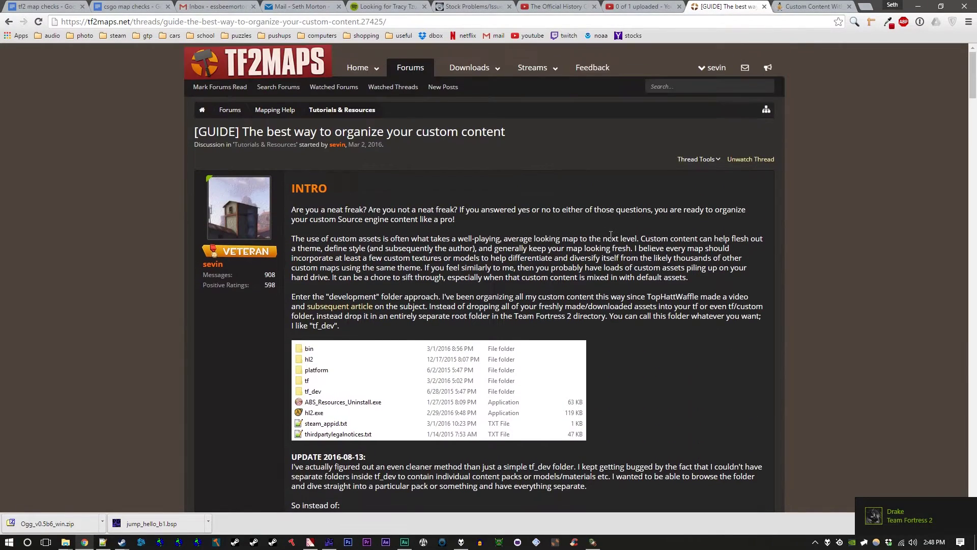
{"action": "left_click", "coordinate": [765, 47]}
Step: Switch to the Custom Content Without Contamination article and highlight the 'Without Contamination' title words
{"action": "left_click", "coordinate": [779, 6]}
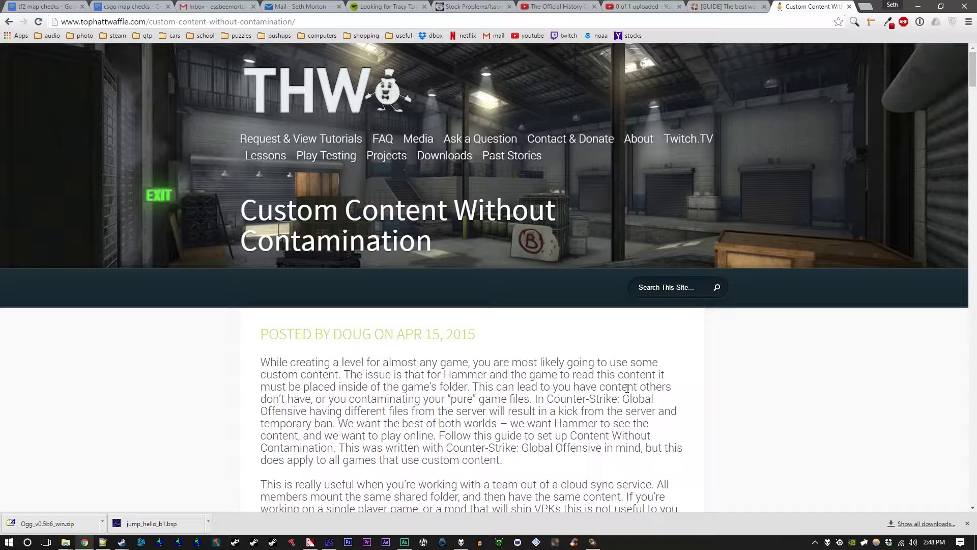
{"action": "scroll", "coordinate": [627, 388], "scroll_direction": "down", "scroll_amount": 3}
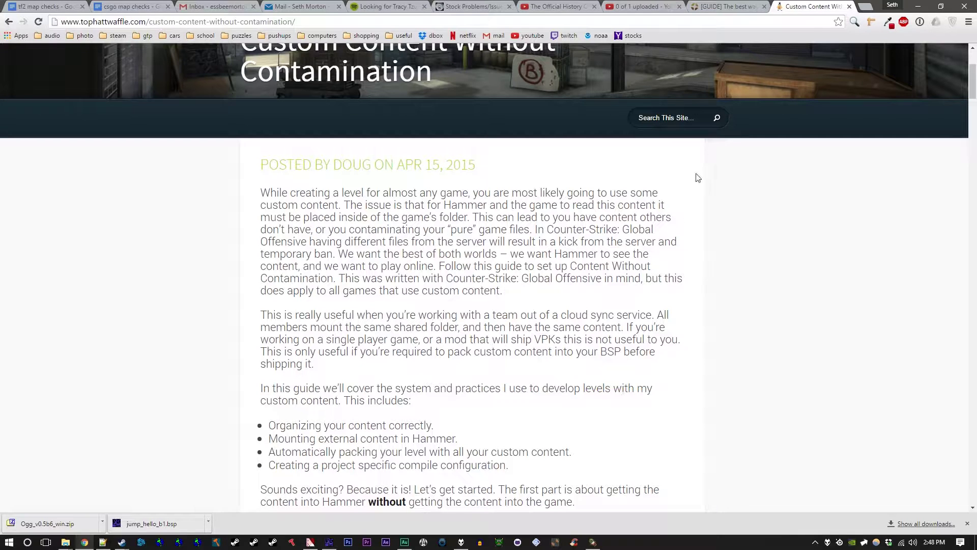
{"action": "scroll", "coordinate": [656, 238], "scroll_direction": "up", "scroll_amount": 3}
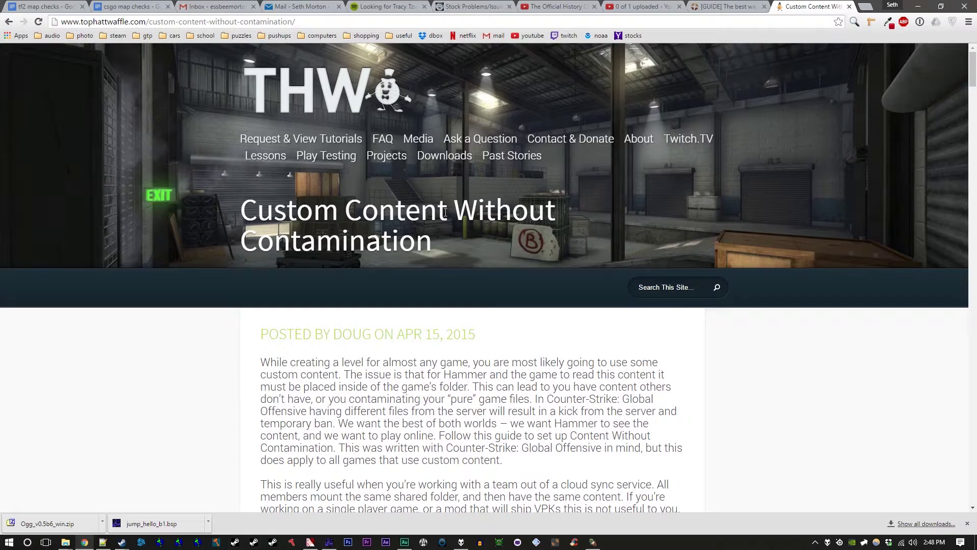
{"action": "left_click_drag", "start_coordinate": [452, 211], "coordinate": [484, 271]}
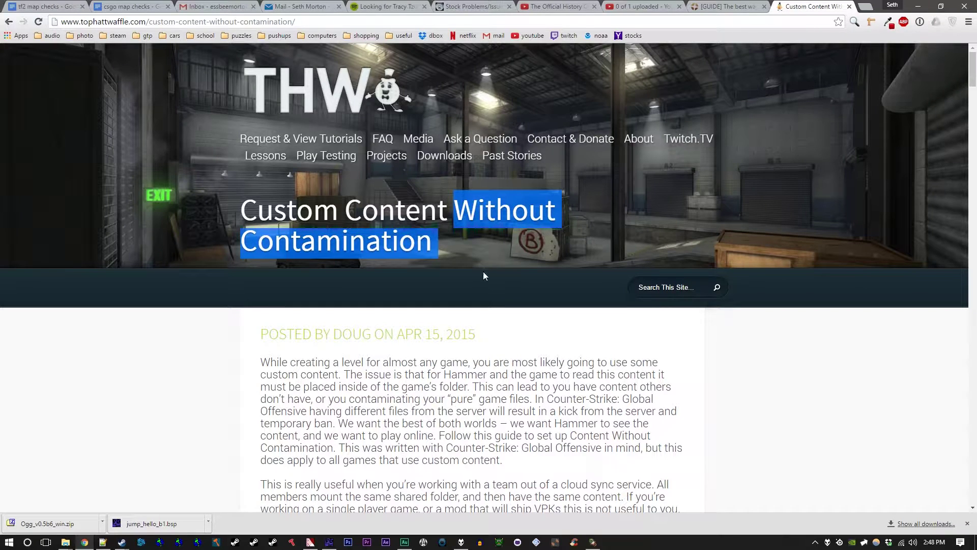
{"action": "left_click", "coordinate": [777, 405]}
Step: Read down through the article to its CSGO gameinfo search path code, then scroll back up
{"action": "scroll", "coordinate": [771, 375], "scroll_direction": "down", "scroll_amount": 3}
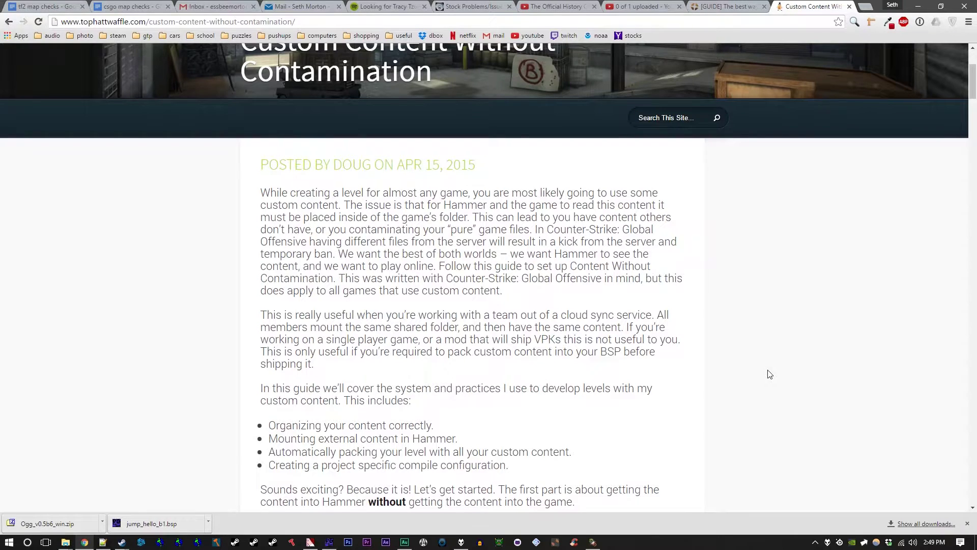
{"action": "scroll", "coordinate": [770, 375], "scroll_direction": "down", "scroll_amount": 3}
{"action": "scroll", "coordinate": [769, 374], "scroll_direction": "down", "scroll_amount": 11}
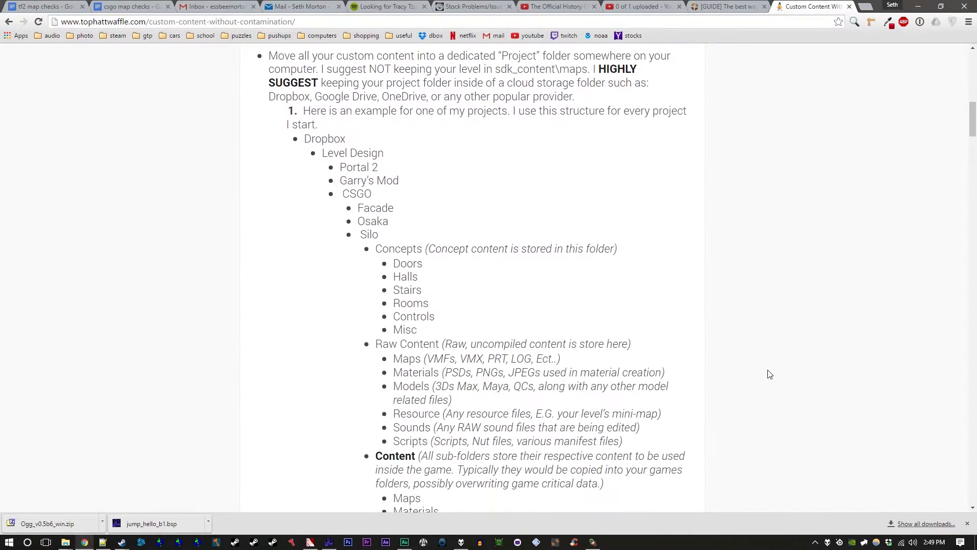
{"action": "scroll", "coordinate": [770, 374], "scroll_direction": "down", "scroll_amount": 3}
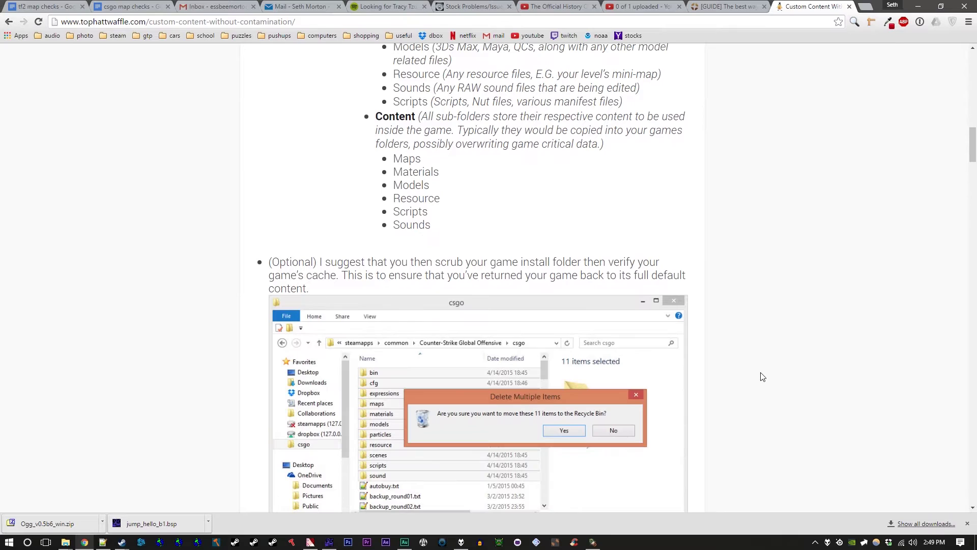
{"action": "scroll", "coordinate": [759, 380], "scroll_direction": "down", "scroll_amount": 3}
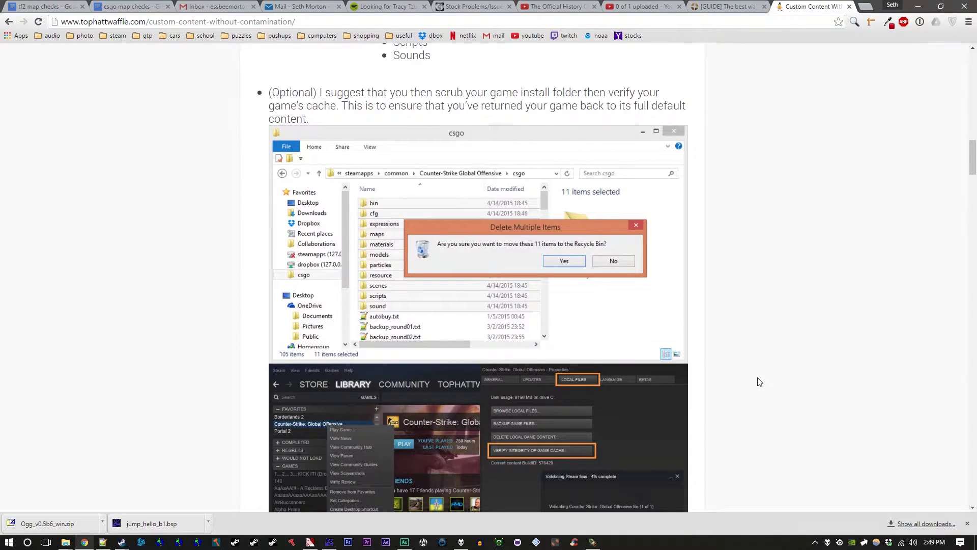
{"action": "scroll", "coordinate": [757, 251], "scroll_direction": "down", "scroll_amount": 6}
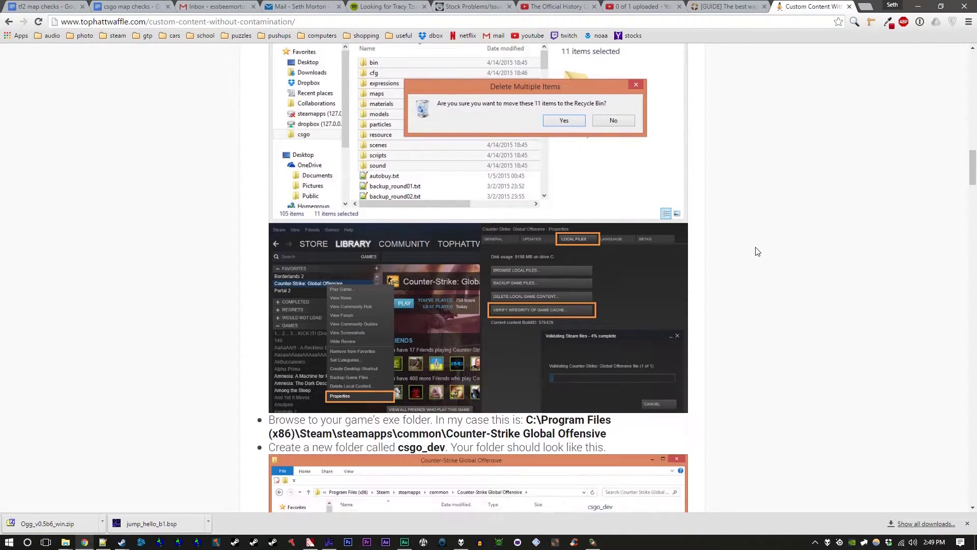
{"action": "scroll", "coordinate": [756, 251], "scroll_direction": "down", "scroll_amount": 12}
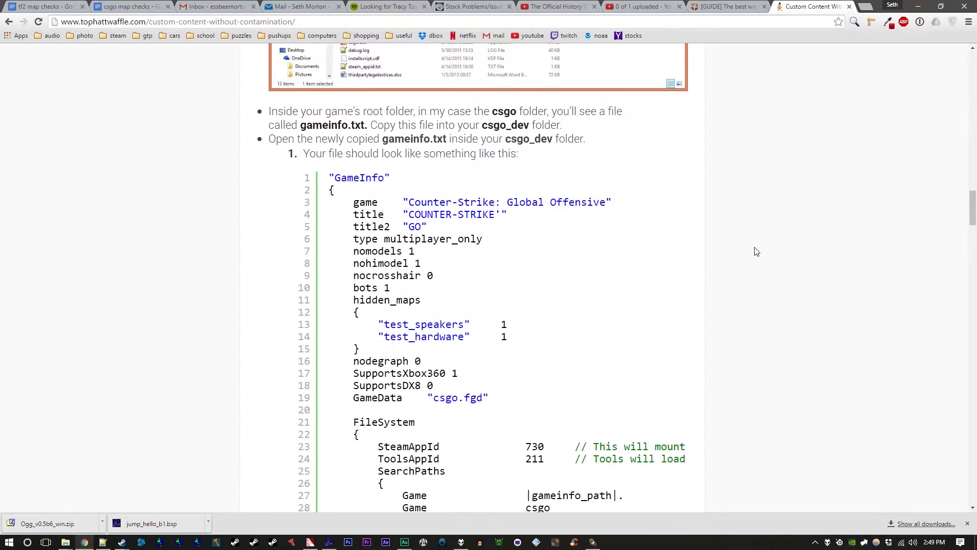
{"action": "scroll", "coordinate": [757, 252], "scroll_direction": "down", "scroll_amount": 15}
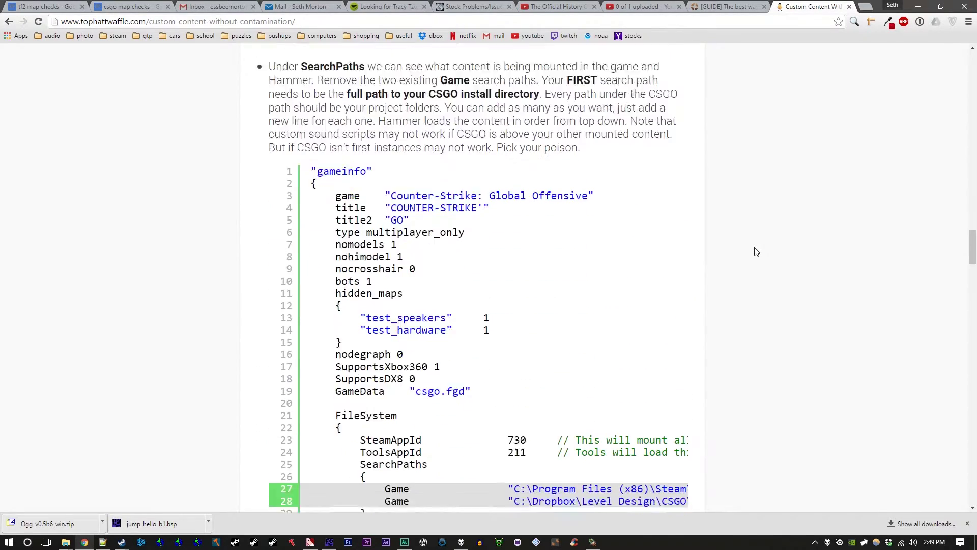
{"action": "middle_click", "coordinate": [756, 248]}
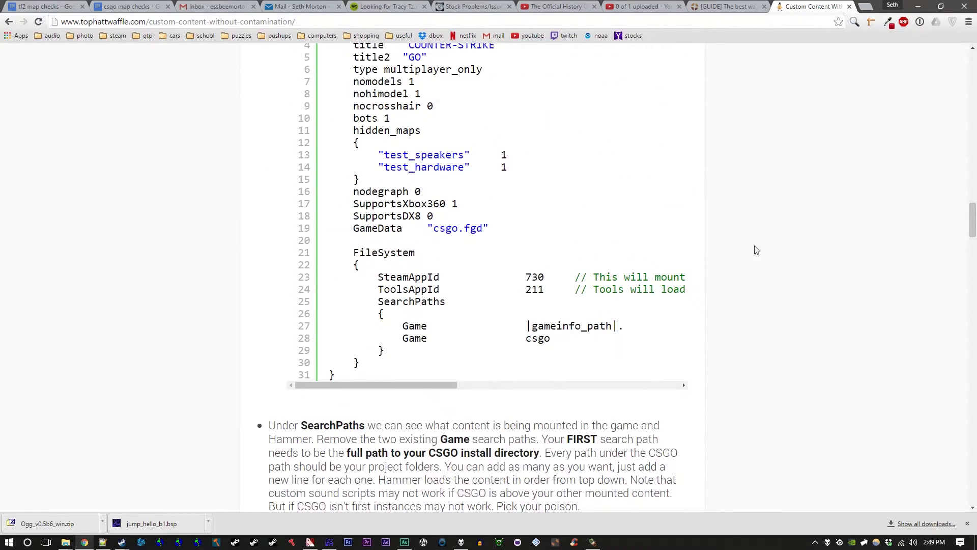
{"action": "scroll", "coordinate": [754, 247], "scroll_direction": "up", "scroll_amount": 13}
{"action": "scroll", "coordinate": [756, 265], "scroll_direction": "up", "scroll_amount": 17}
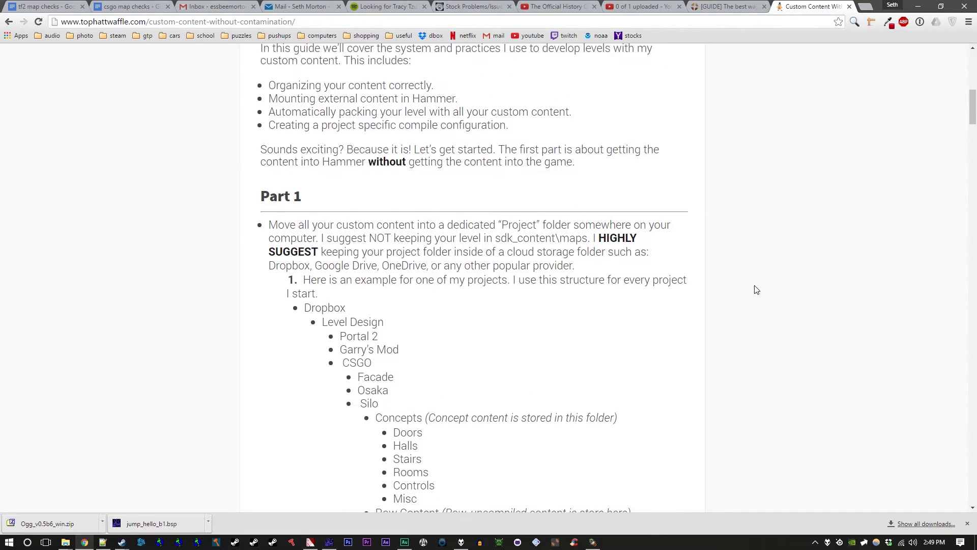
{"action": "scroll", "coordinate": [757, 290], "scroll_direction": "up", "scroll_amount": 3}
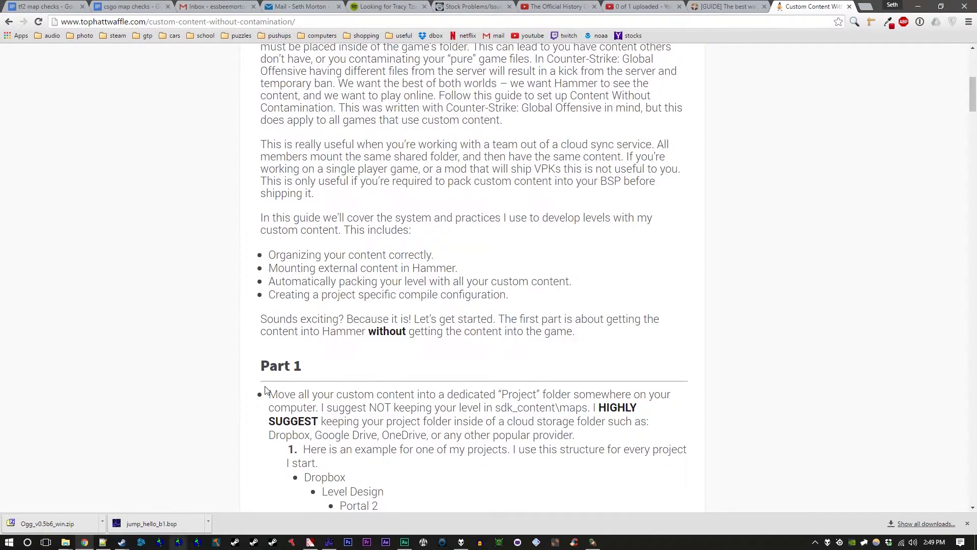
Step: Bring the tf_dev Explorer window forward, pass through tf_dev, and open the Team Fortress 2 tf folder
{"action": "left_click", "coordinate": [66, 541]}
{"action": "left_click", "coordinate": [126, 501]}
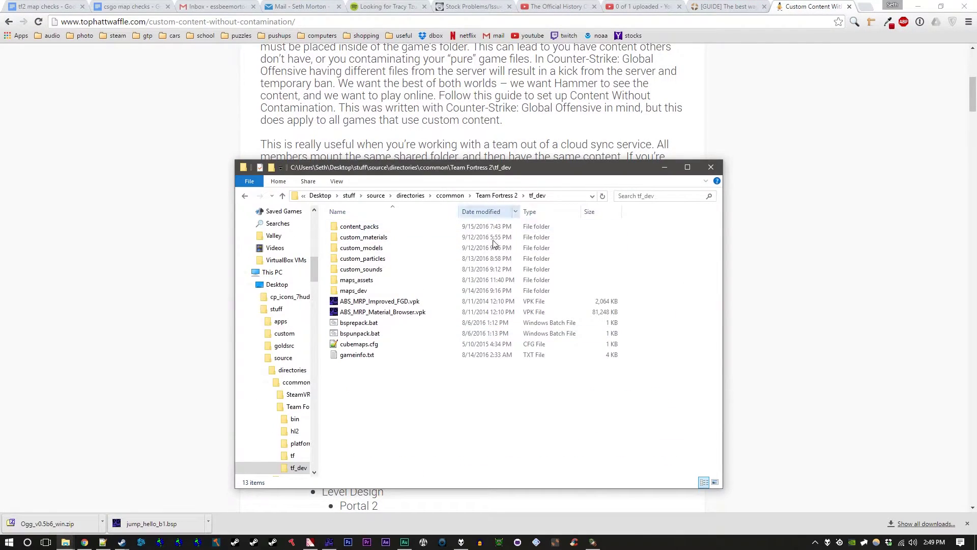
{"action": "left_click", "coordinate": [506, 197]}
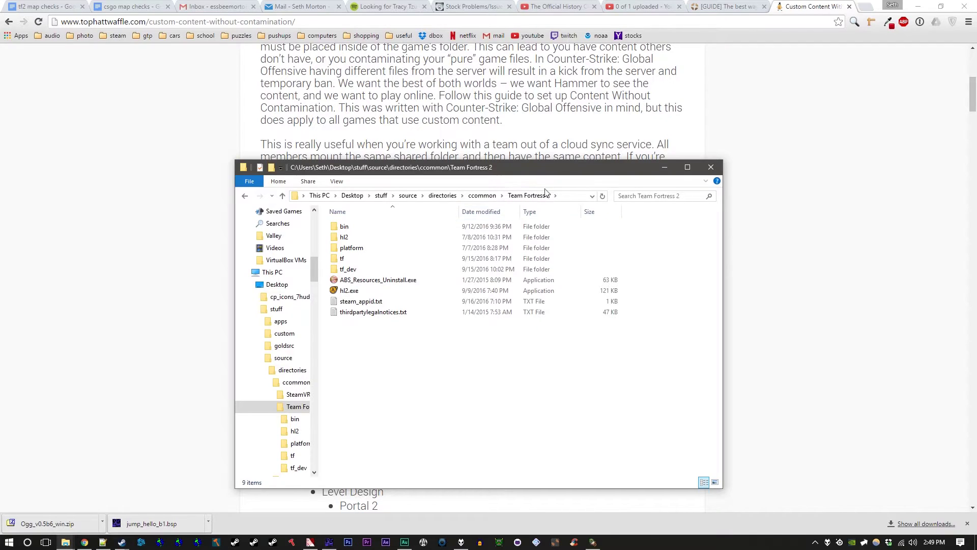
{"action": "left_click", "coordinate": [357, 270]}
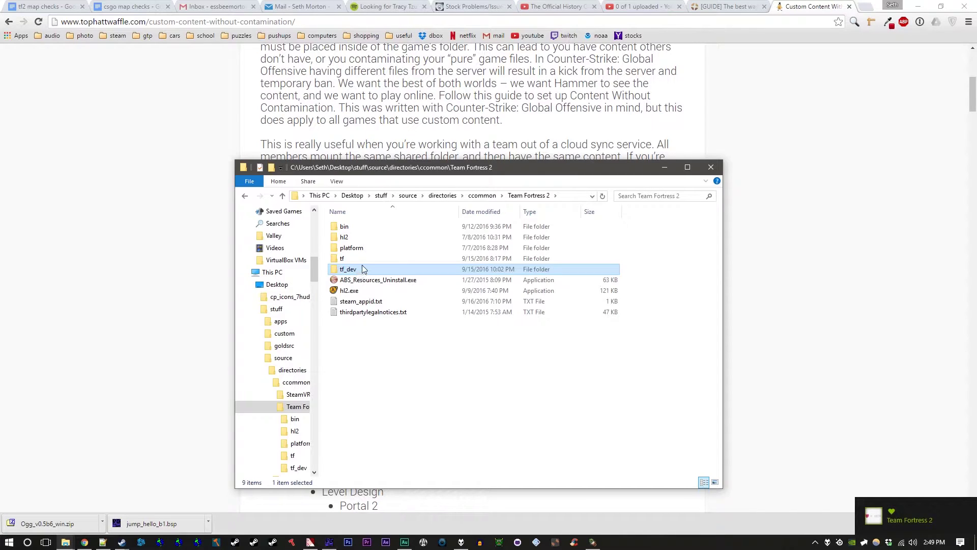
{"action": "double_click", "coordinate": [364, 268]}
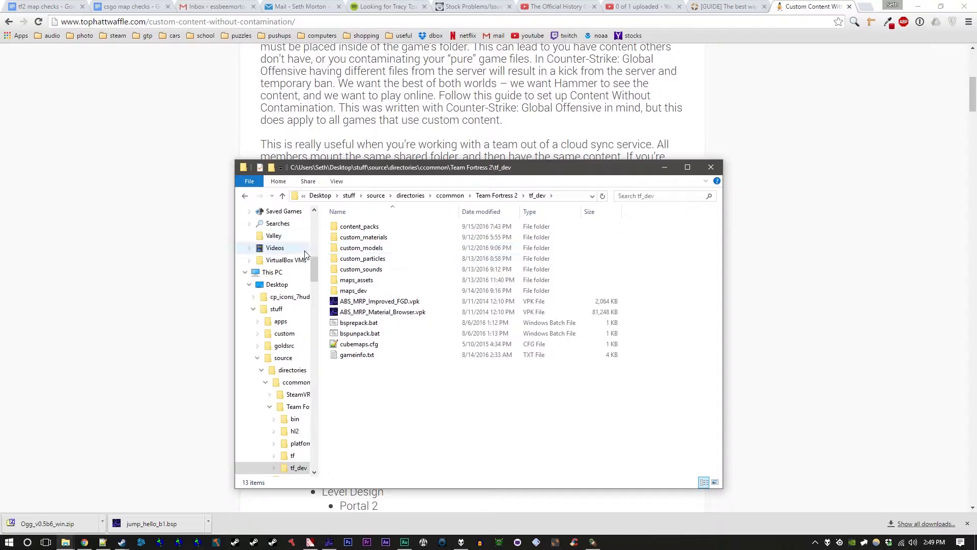
{"action": "left_click", "coordinate": [245, 196]}
{"action": "double_click", "coordinate": [363, 258]}
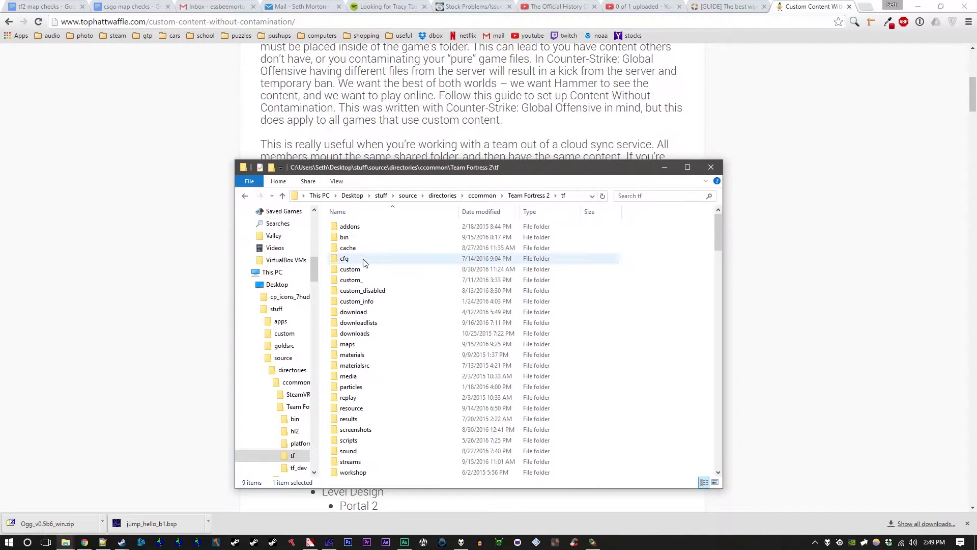
Step: Look over tf's custom, materials and particles folders, then clear the selection
{"action": "scroll", "coordinate": [412, 297], "scroll_direction": "down", "scroll_amount": 3}
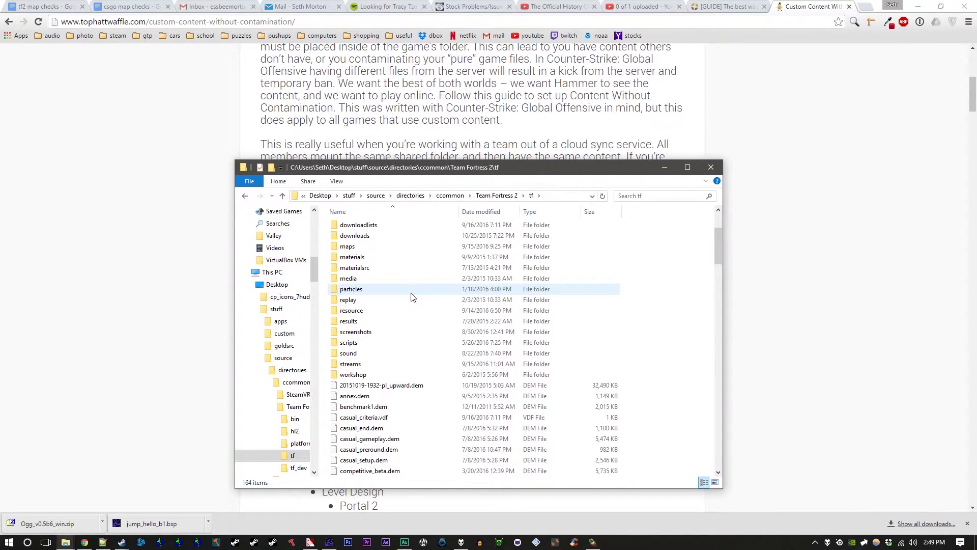
{"action": "scroll", "coordinate": [413, 297], "scroll_direction": "up", "scroll_amount": 3}
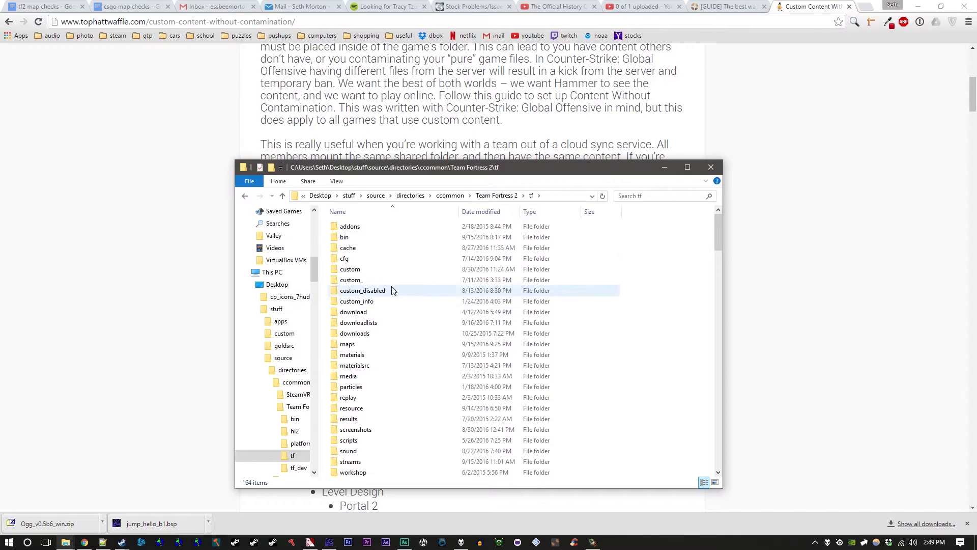
{"action": "left_click", "coordinate": [395, 270]}
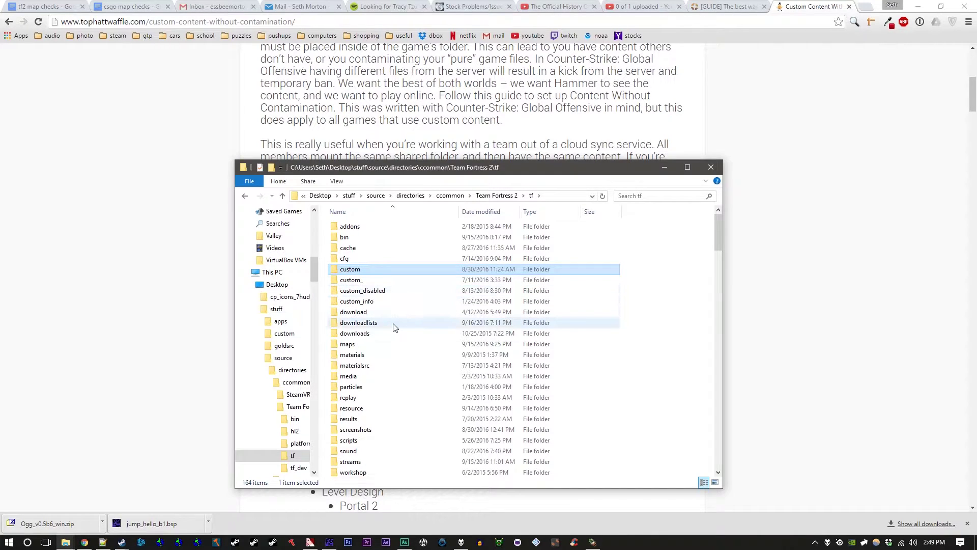
{"action": "left_click", "coordinate": [392, 355]}
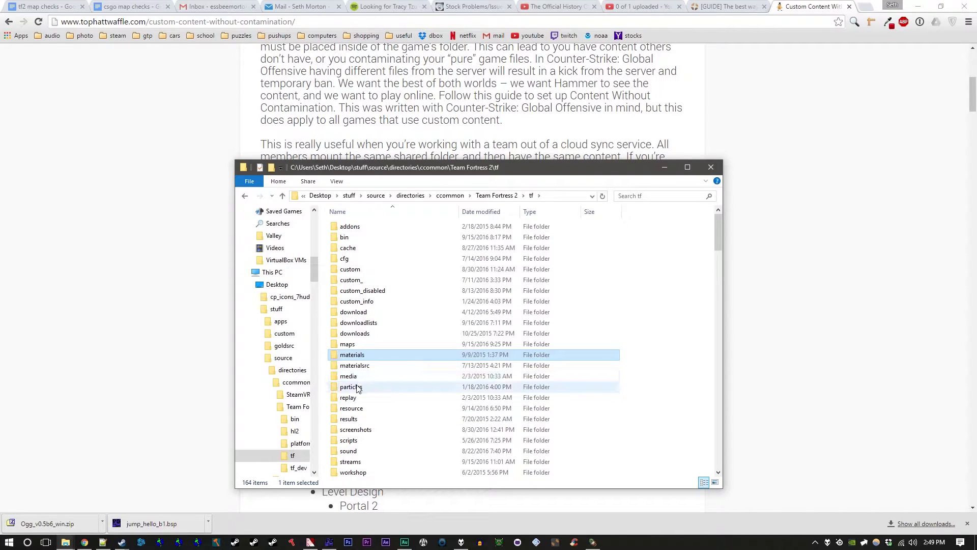
{"action": "left_click", "coordinate": [360, 387]}
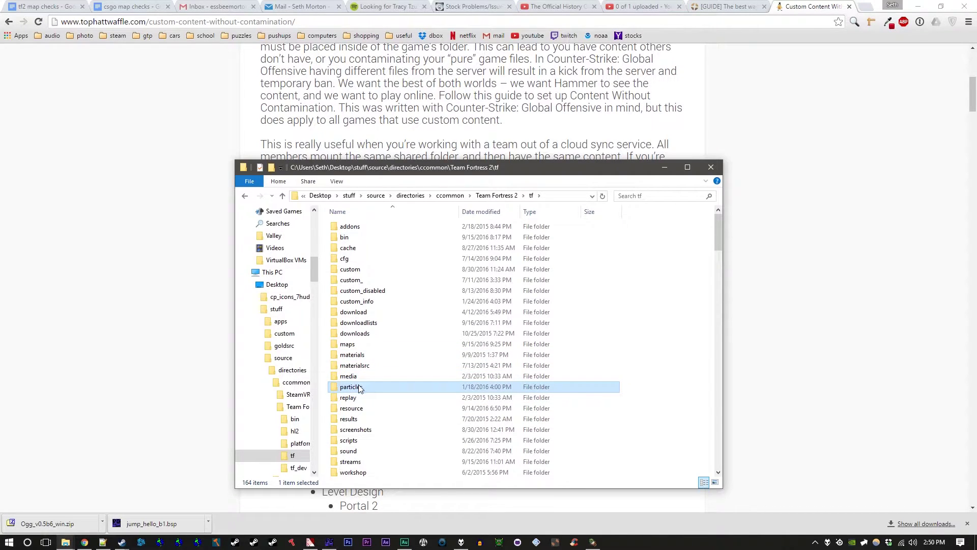
{"action": "scroll", "coordinate": [440, 408], "scroll_direction": "down", "scroll_amount": 15}
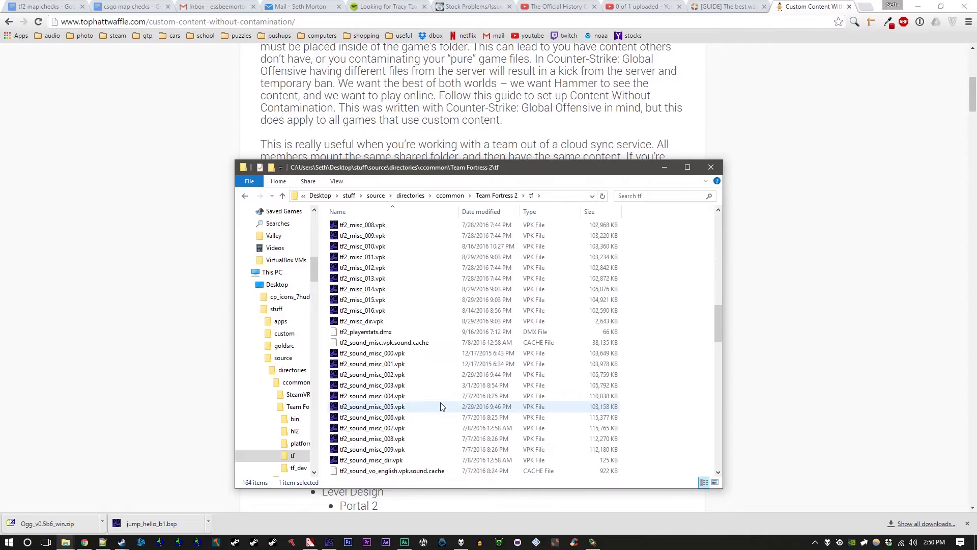
{"action": "scroll", "coordinate": [442, 407], "scroll_direction": "up", "scroll_amount": 8}
{"action": "scroll", "coordinate": [442, 405], "scroll_direction": "up", "scroll_amount": 7}
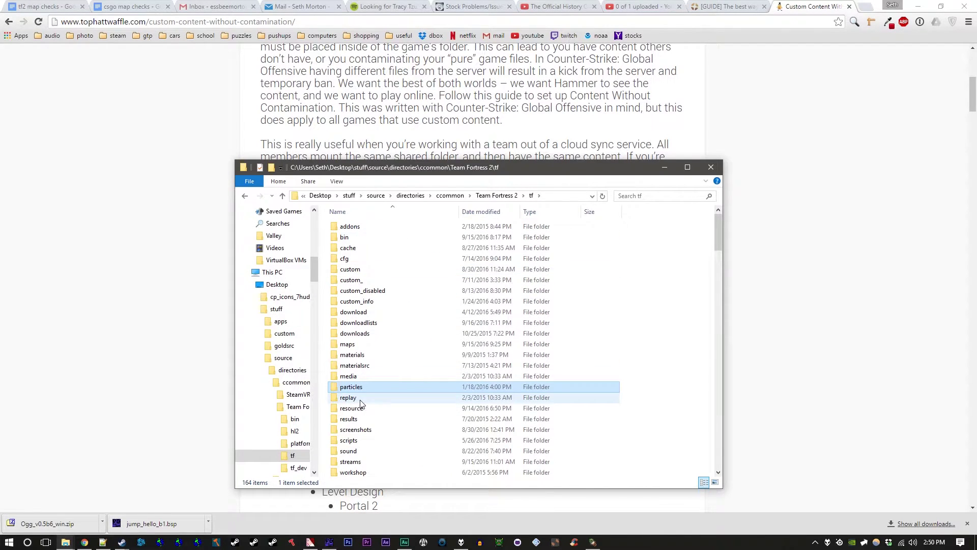
{"action": "left_click", "coordinate": [652, 366]}
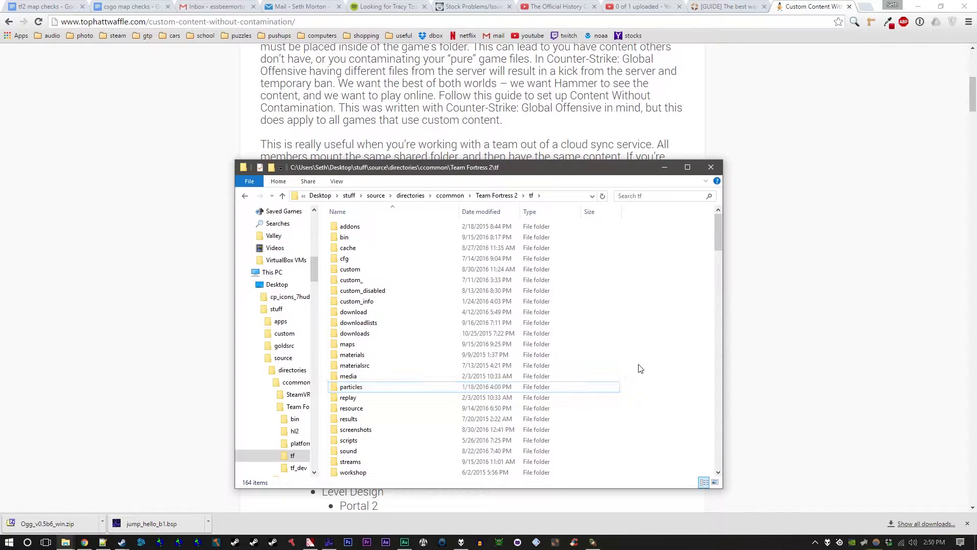
Step: Open tf\materials and peek into its maps and skybox subfolders before returning to materials
{"action": "double_click", "coordinate": [354, 356]}
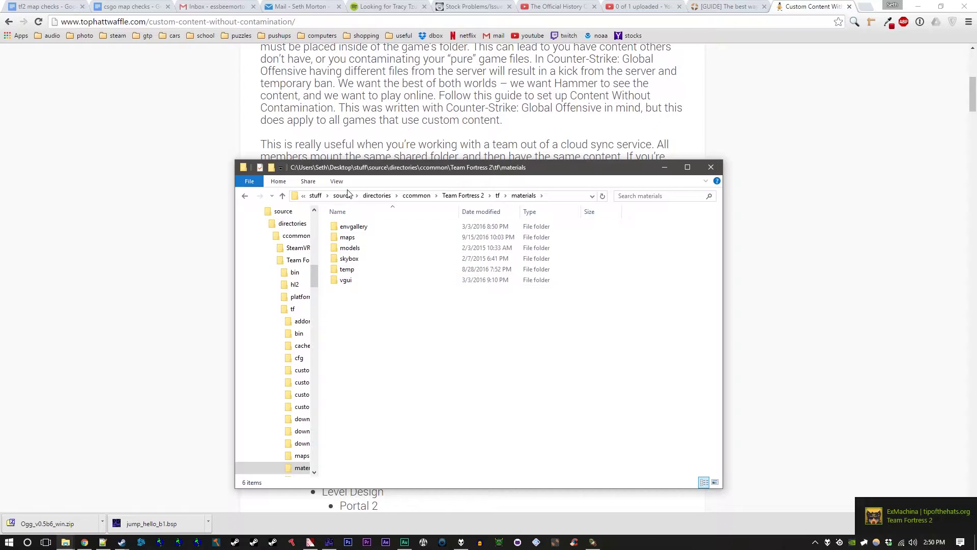
{"action": "left_click", "coordinate": [350, 228]}
{"action": "double_click", "coordinate": [349, 238]}
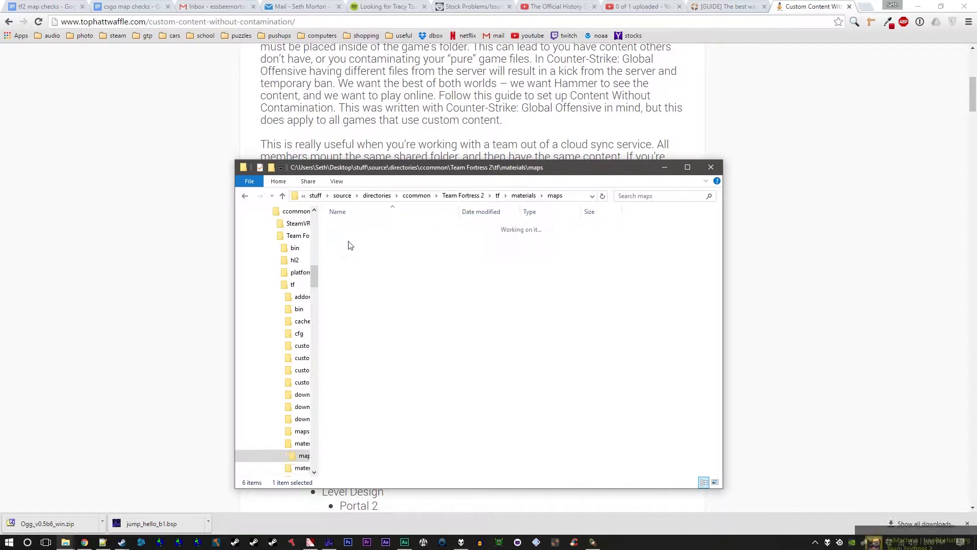
{"action": "key", "text": "alt+Left"}
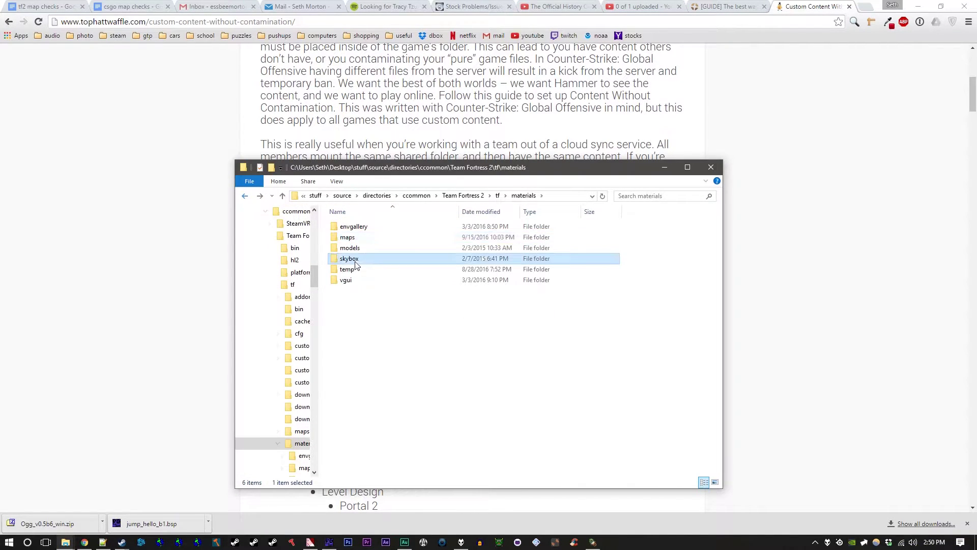
{"action": "double_click", "coordinate": [349, 259]}
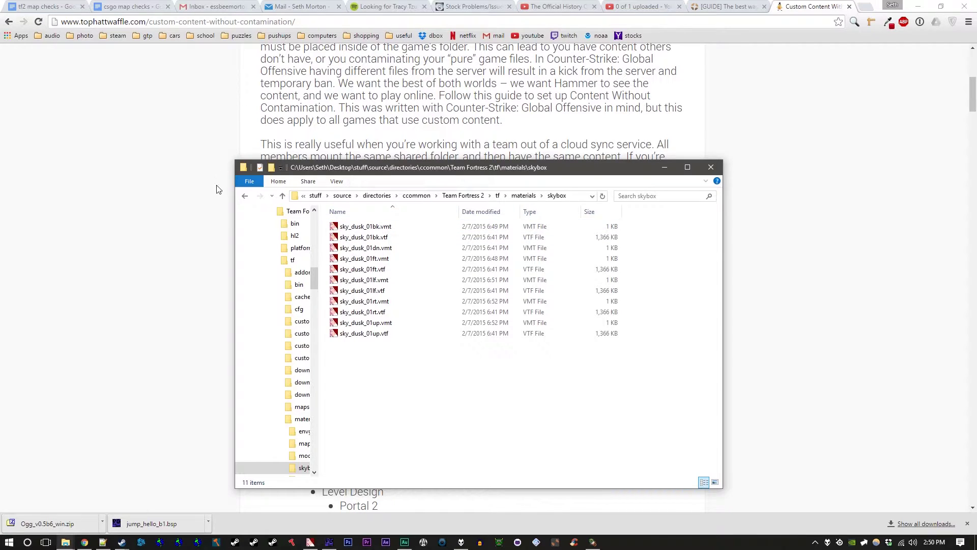
{"action": "left_click", "coordinate": [245, 195]}
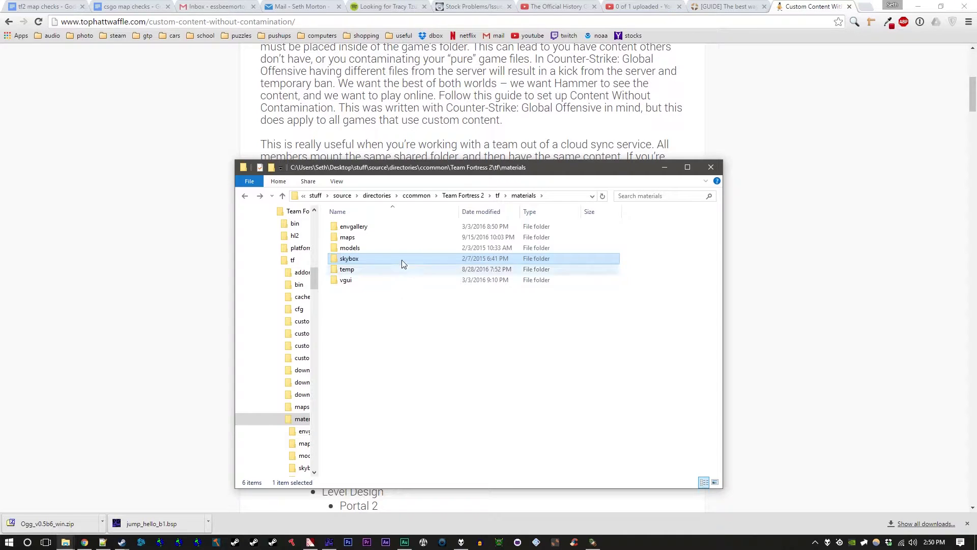
Step: Open tf's custom folder and look inside customstuff at its sound and cfg folders
{"action": "left_click", "coordinate": [245, 196]}
{"action": "scroll", "coordinate": [371, 302], "scroll_direction": "down", "scroll_amount": 3}
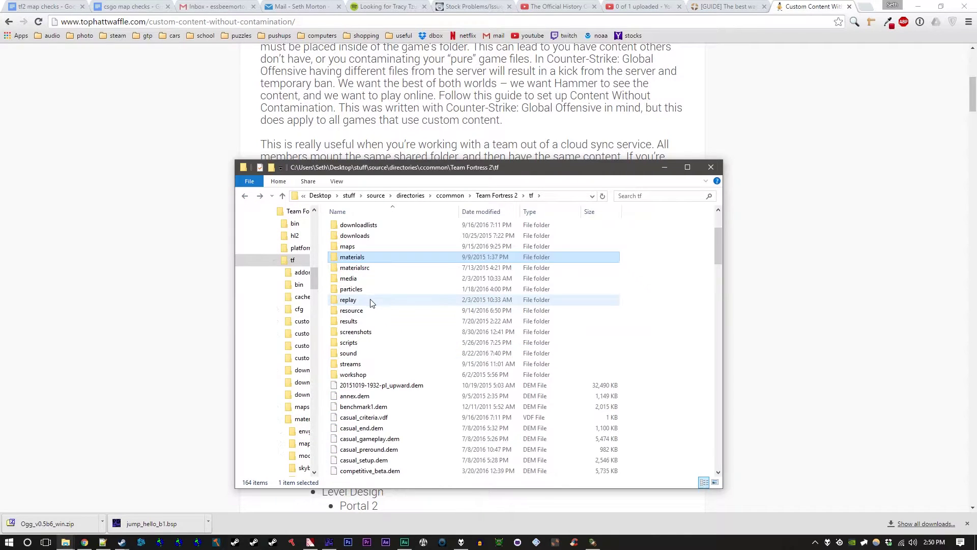
{"action": "scroll", "coordinate": [372, 303], "scroll_direction": "up", "scroll_amount": 3}
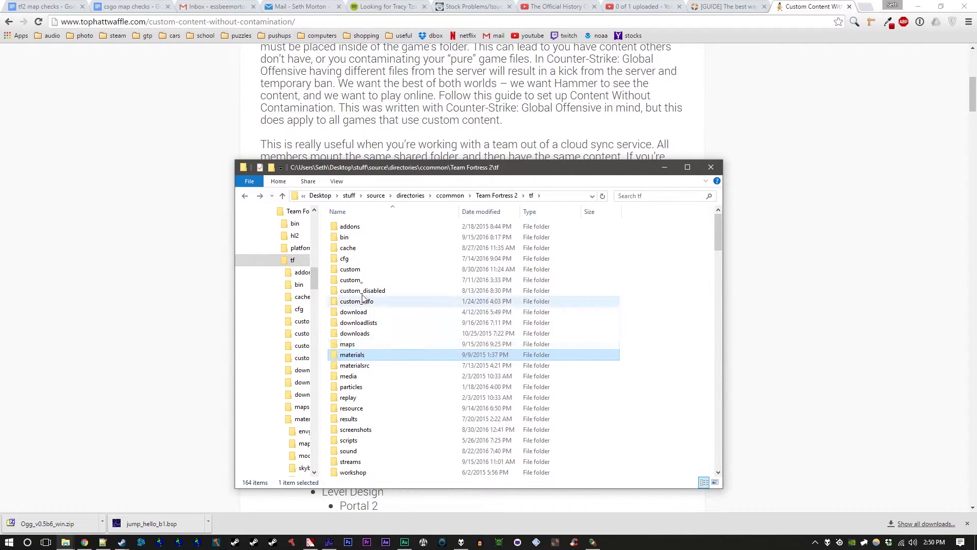
{"action": "left_click", "coordinate": [362, 273]}
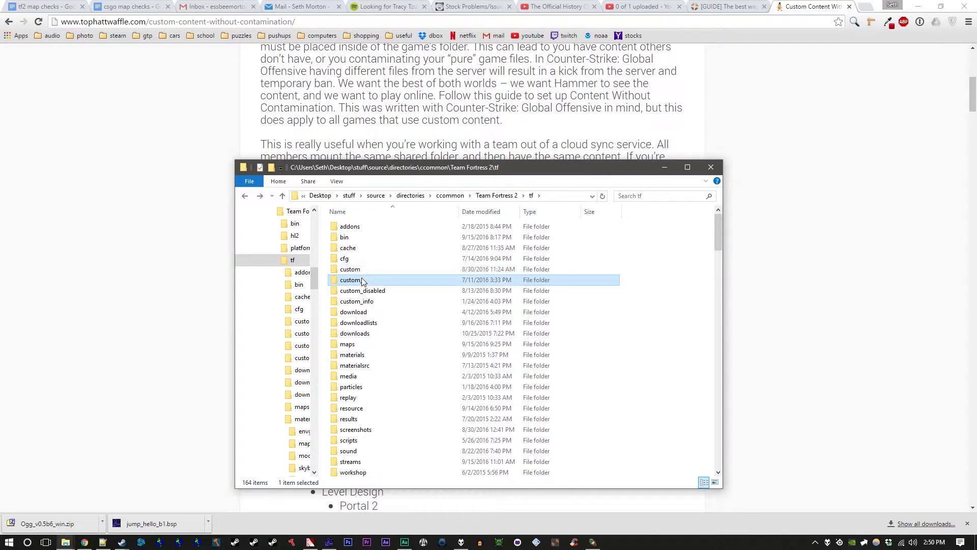
{"action": "double_click", "coordinate": [363, 272]}
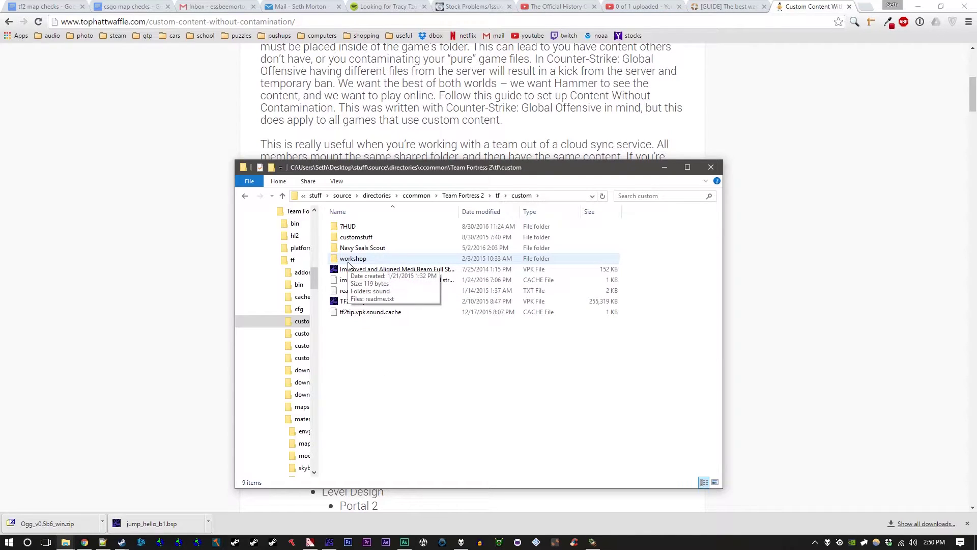
{"action": "left_click", "coordinate": [365, 236]}
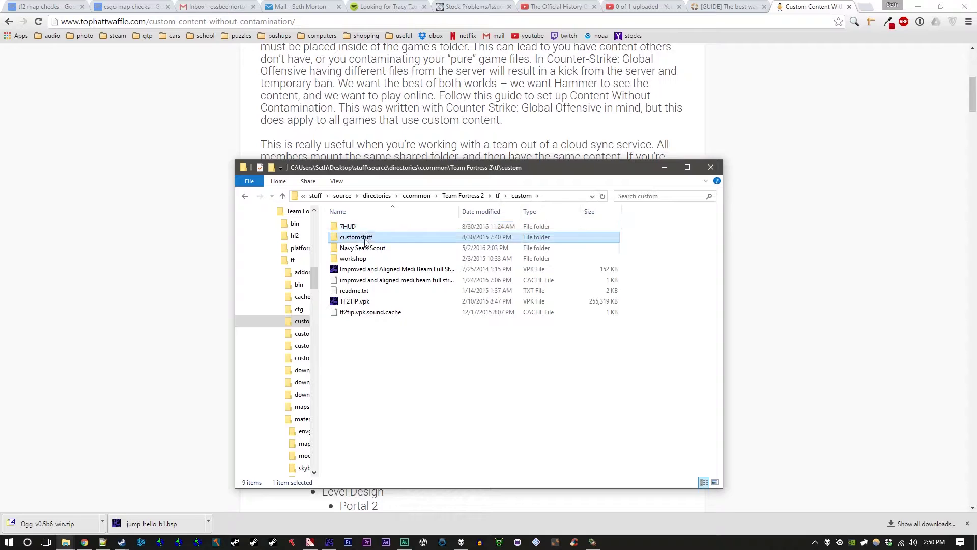
{"action": "double_click", "coordinate": [365, 242]}
{"action": "left_click", "coordinate": [351, 250]}
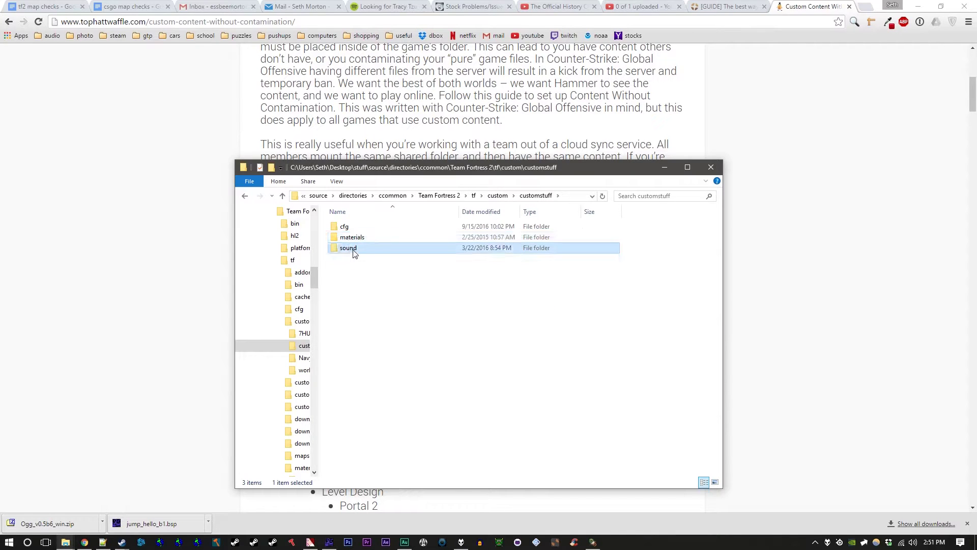
{"action": "left_click", "coordinate": [345, 227]}
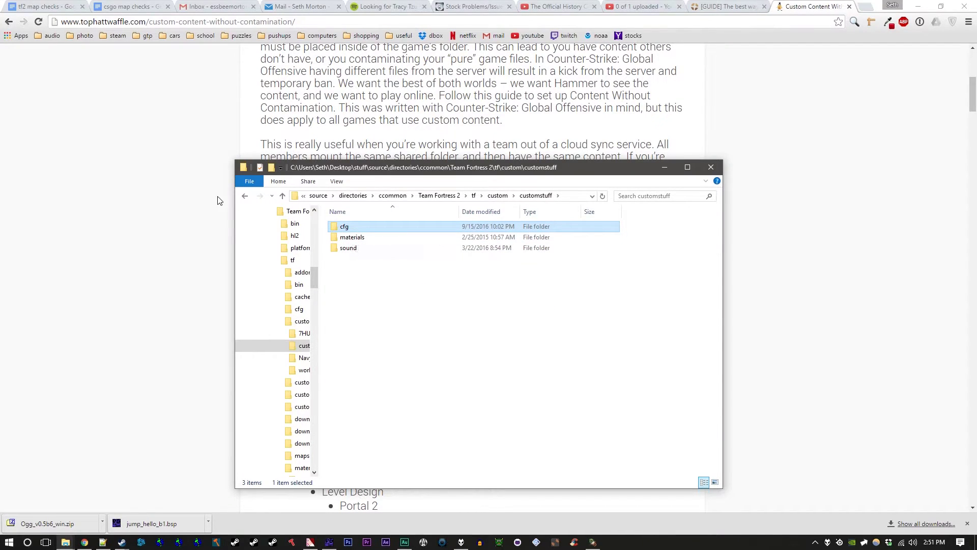
{"action": "left_click", "coordinate": [246, 196]}
{"action": "left_click", "coordinate": [400, 382]}
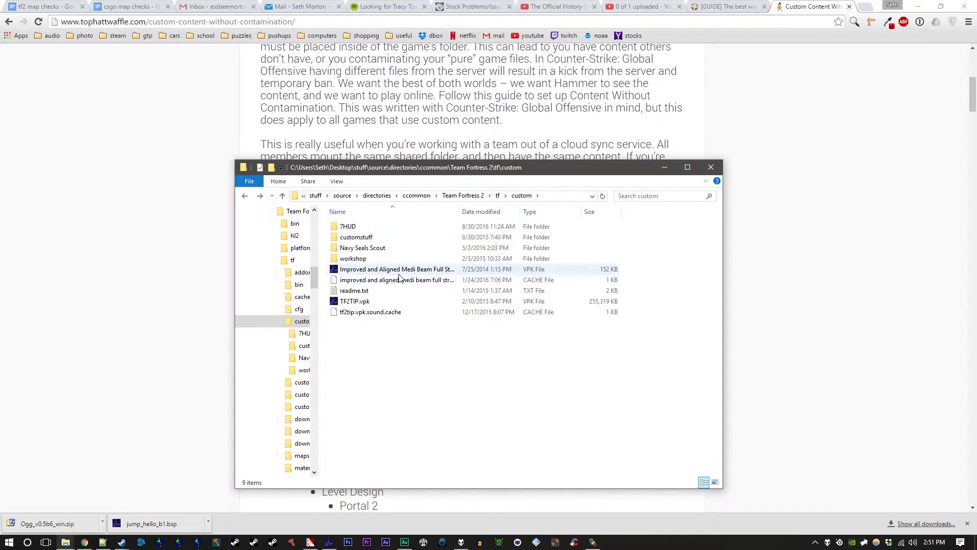
Step: Inspect the medi beam VPK and TF2TIP.vpk, and peek into the 7HUD folder
{"action": "left_click", "coordinate": [402, 269]}
{"action": "left_click", "coordinate": [392, 301]}
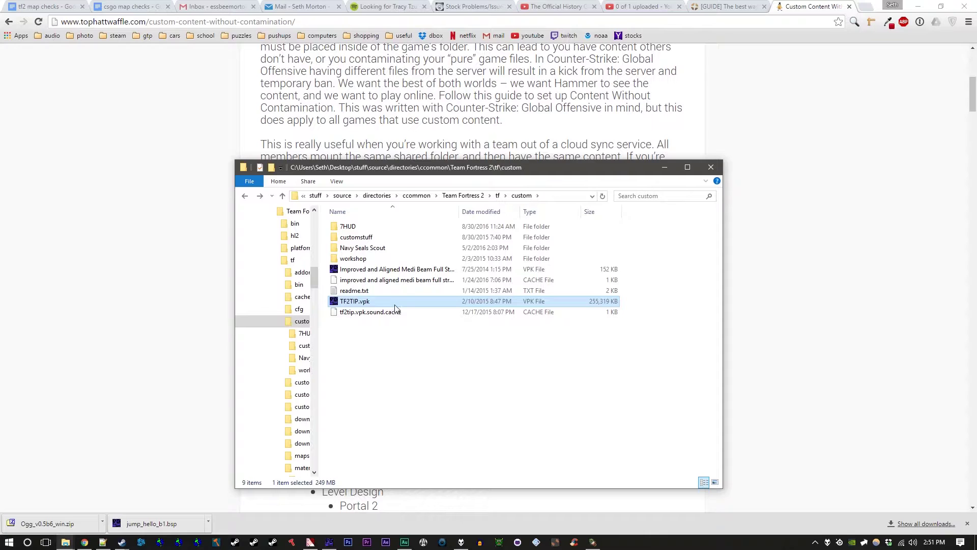
{"action": "left_click", "coordinate": [437, 270]}
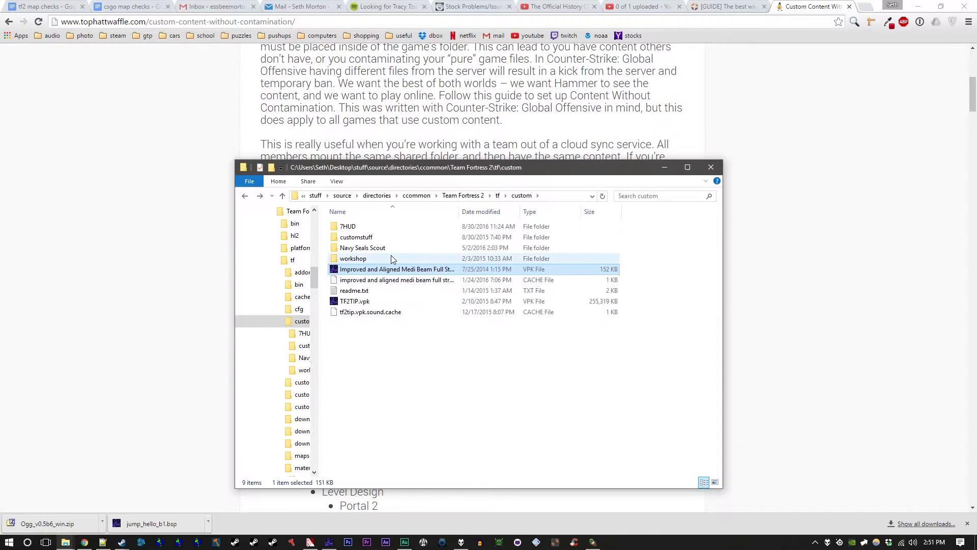
{"action": "double_click", "coordinate": [398, 228]}
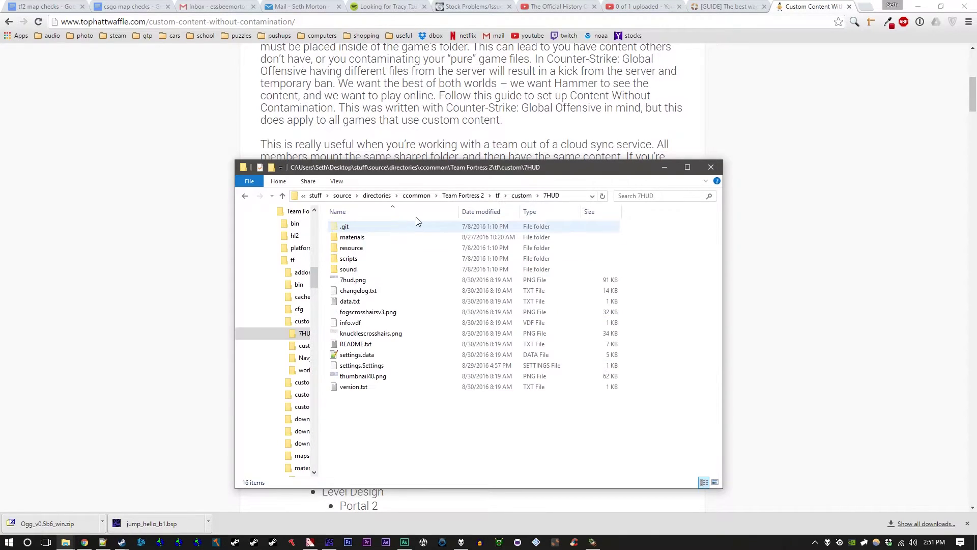
{"action": "left_click", "coordinate": [245, 196]}
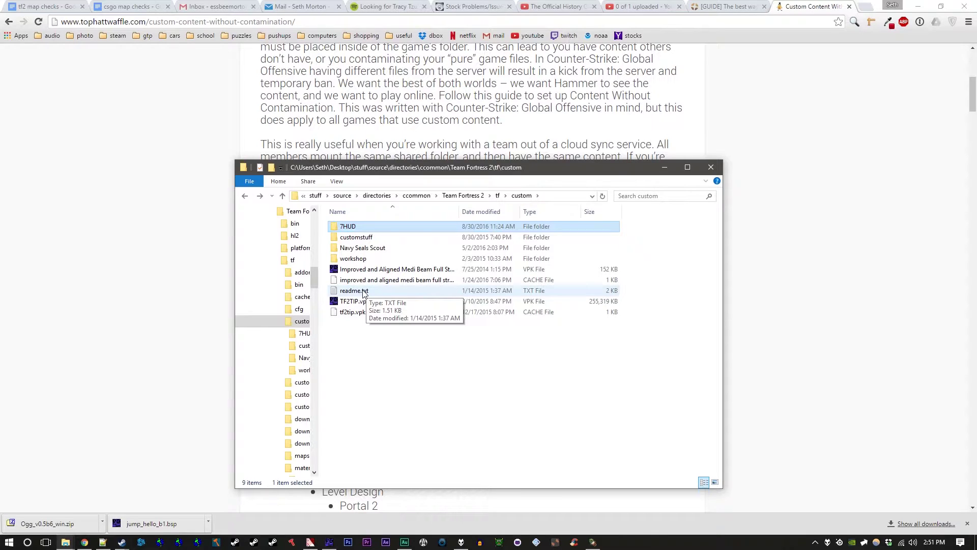
{"action": "left_click", "coordinate": [365, 370]}
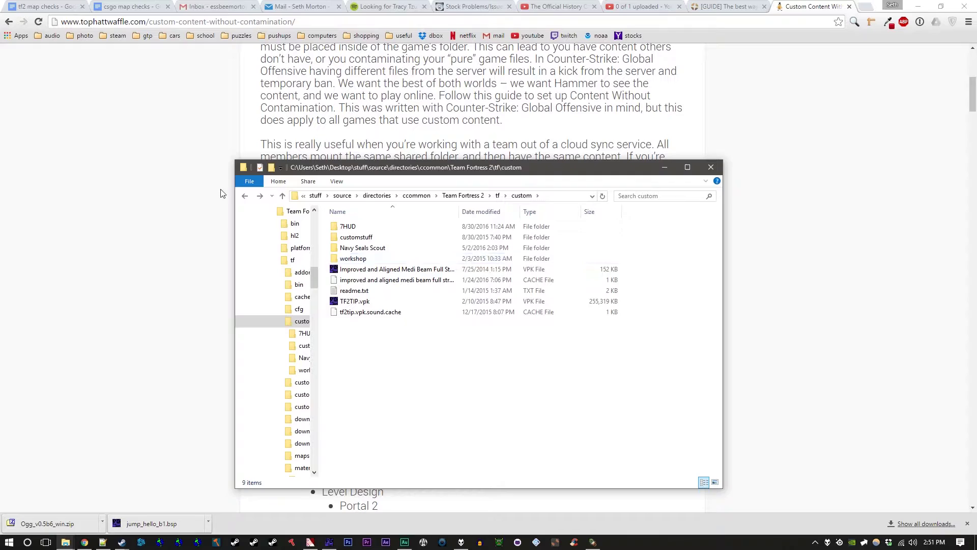
Step: Pass through tf_dev, then open gameinfo.txt from the game's tf folder in Notepad++
{"action": "left_click", "coordinate": [246, 196]}
{"action": "left_click", "coordinate": [246, 196]}
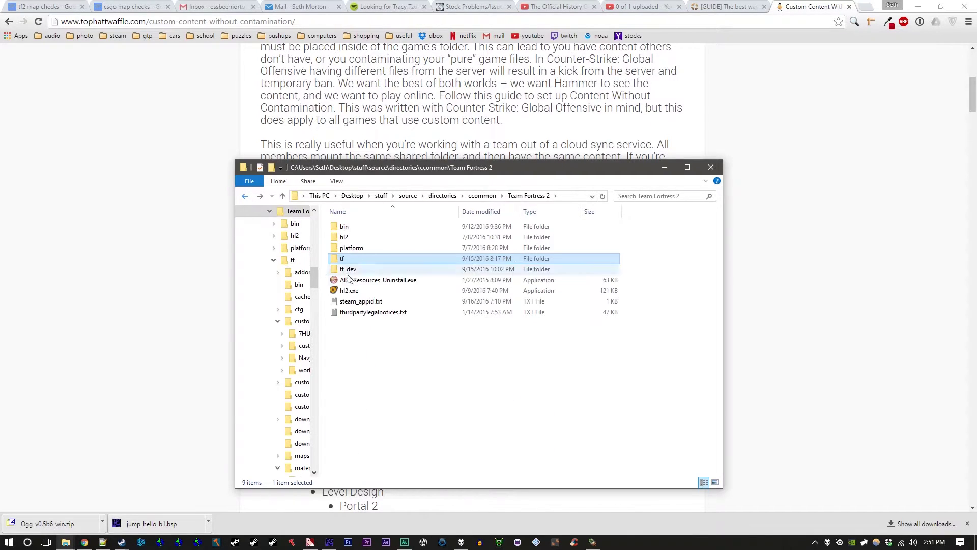
{"action": "left_click", "coordinate": [351, 270]}
{"action": "double_click", "coordinate": [355, 273]}
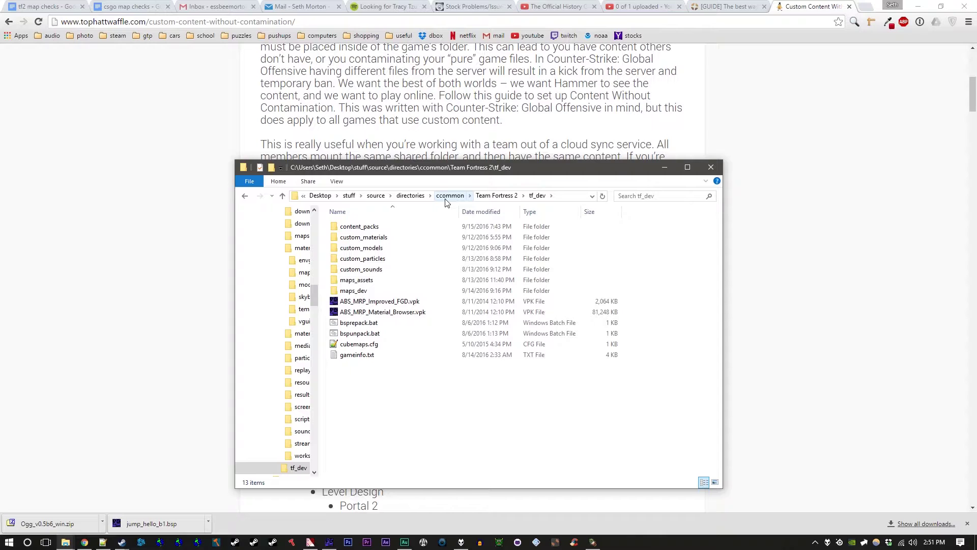
{"action": "left_click", "coordinate": [246, 196]}
{"action": "double_click", "coordinate": [393, 257]}
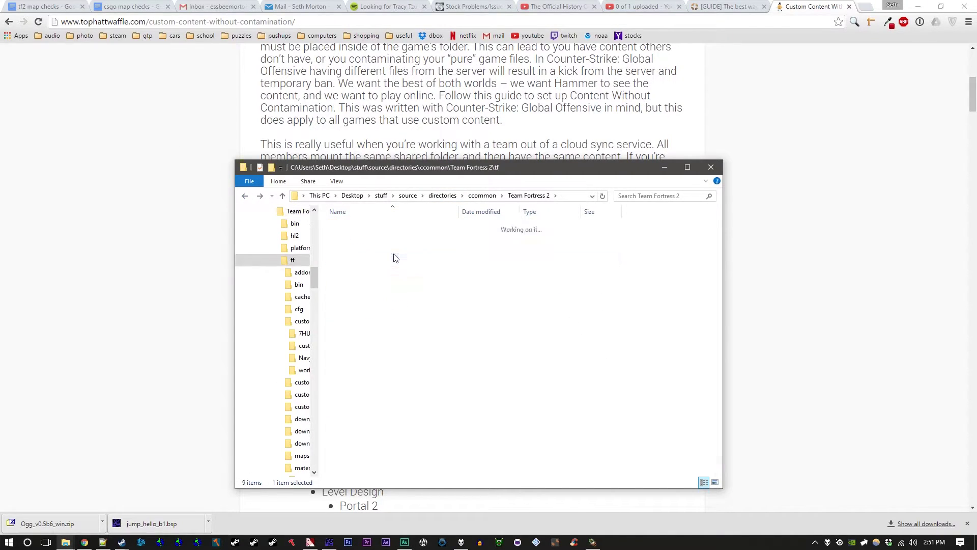
{"action": "scroll", "coordinate": [397, 270], "scroll_direction": "down", "scroll_amount": 8}
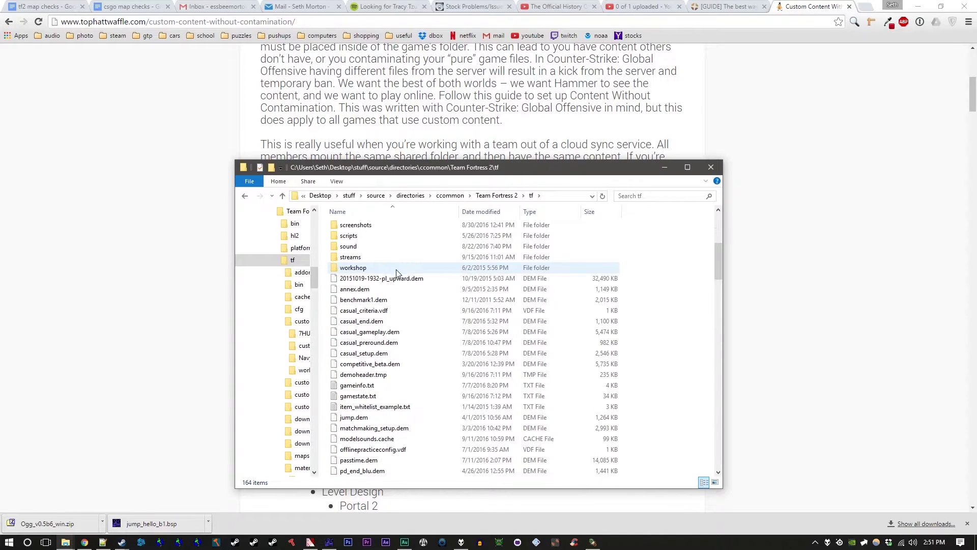
{"action": "double_click", "coordinate": [394, 388]}
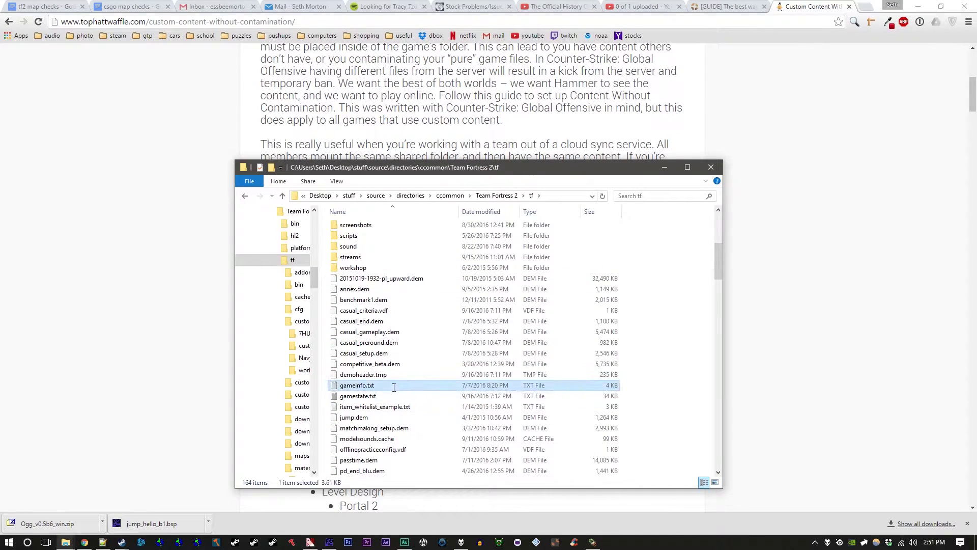
{"action": "scroll", "coordinate": [394, 387], "scroll_direction": "down", "scroll_amount": 10}
{"action": "scroll", "coordinate": [394, 387], "scroll_direction": "down", "scroll_amount": 7}
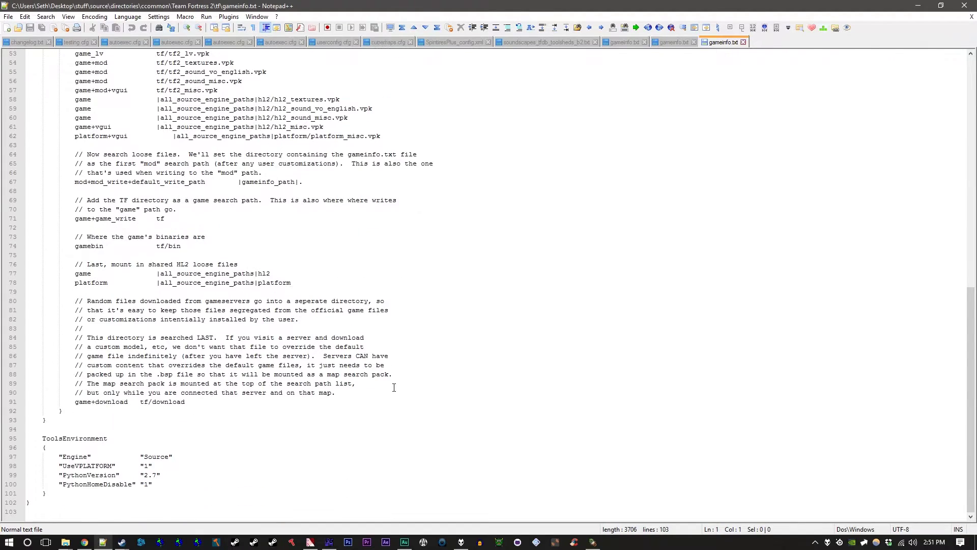
{"action": "scroll", "coordinate": [394, 391], "scroll_direction": "up", "scroll_amount": 17}
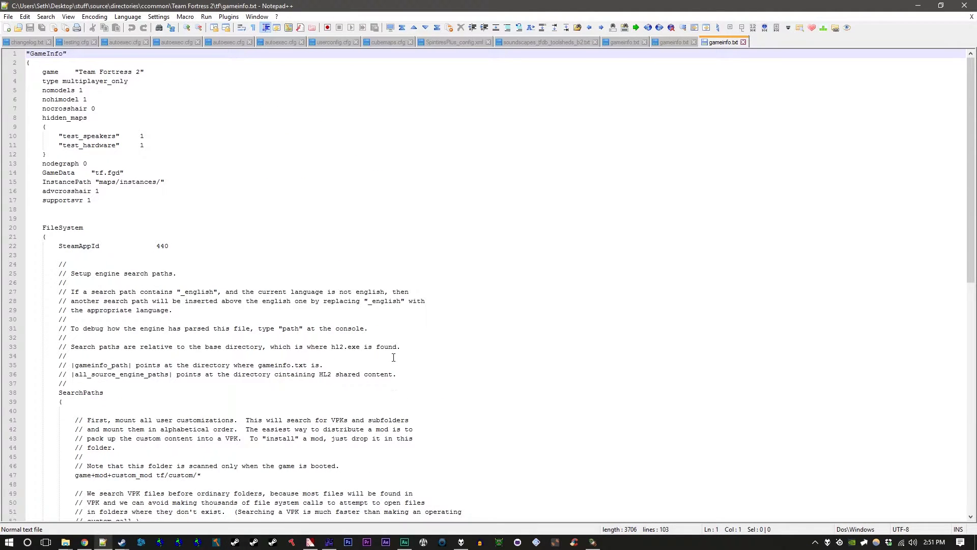
{"action": "scroll", "coordinate": [394, 357], "scroll_direction": "down", "scroll_amount": 17}
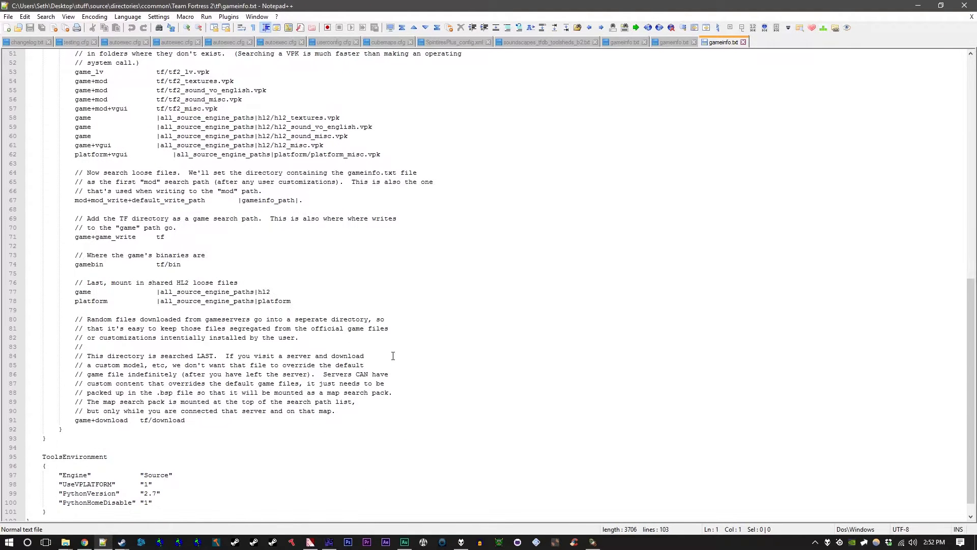
{"action": "scroll", "coordinate": [393, 356], "scroll_direction": "down", "scroll_amount": 1}
{"action": "scroll", "coordinate": [390, 312], "scroll_direction": "up", "scroll_amount": 3}
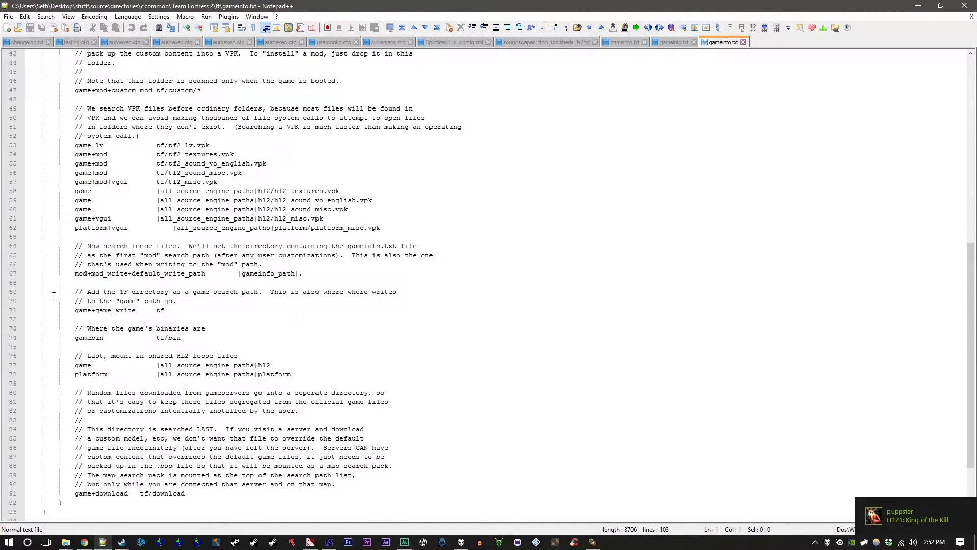
{"action": "left_click_drag", "start_coordinate": [75, 310], "coordinate": [184, 308]}
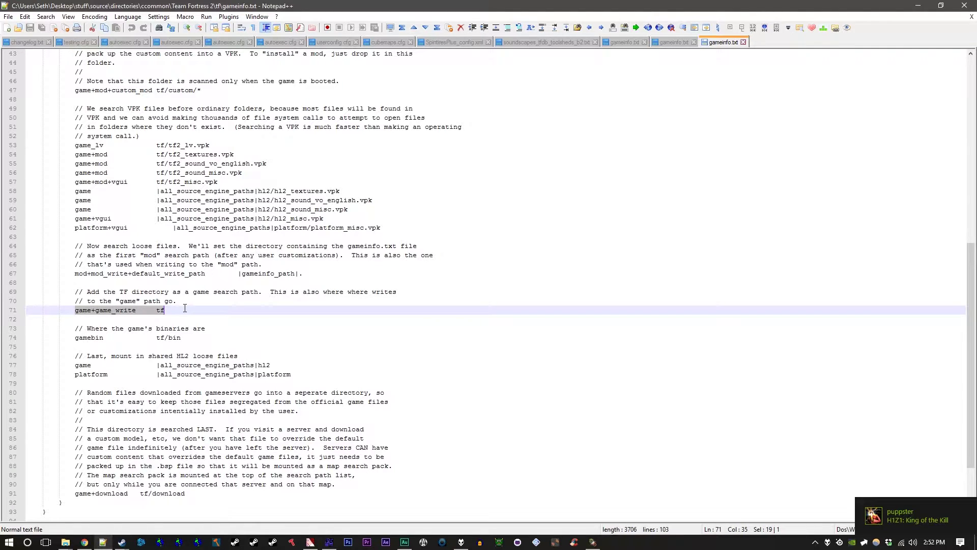
{"action": "left_click", "coordinate": [185, 308]}
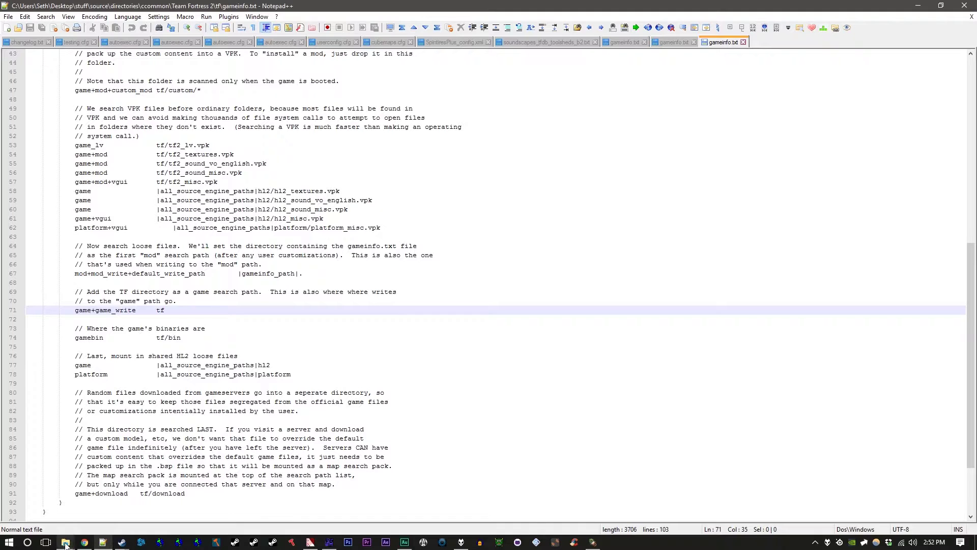
Step: Bring Explorer forward and open gameinfo.txt from Team Fortress 2\tf_dev in Notepad++
{"action": "mouse_move", "coordinate": [65, 541]}
{"action": "left_click", "coordinate": [153, 494]}
{"action": "left_click", "coordinate": [509, 197]}
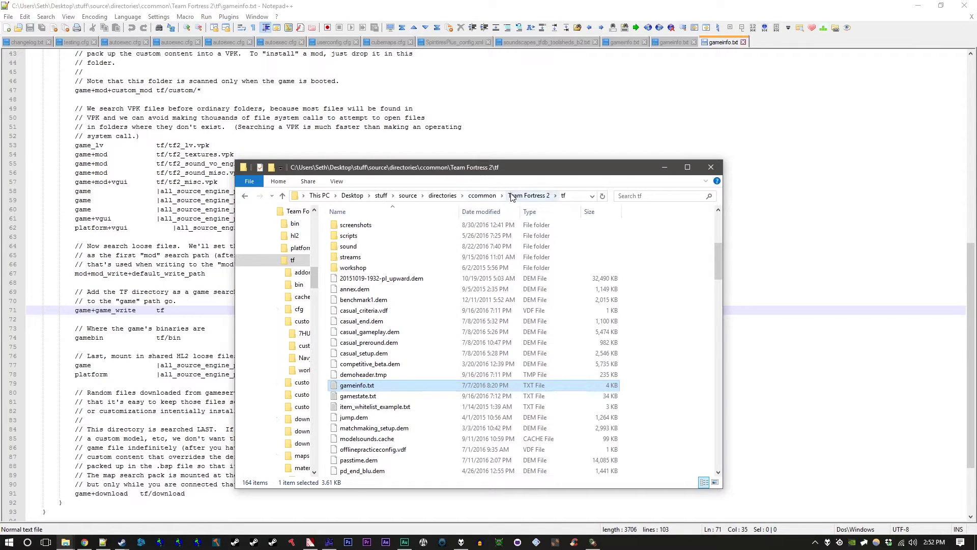
{"action": "double_click", "coordinate": [492, 269]}
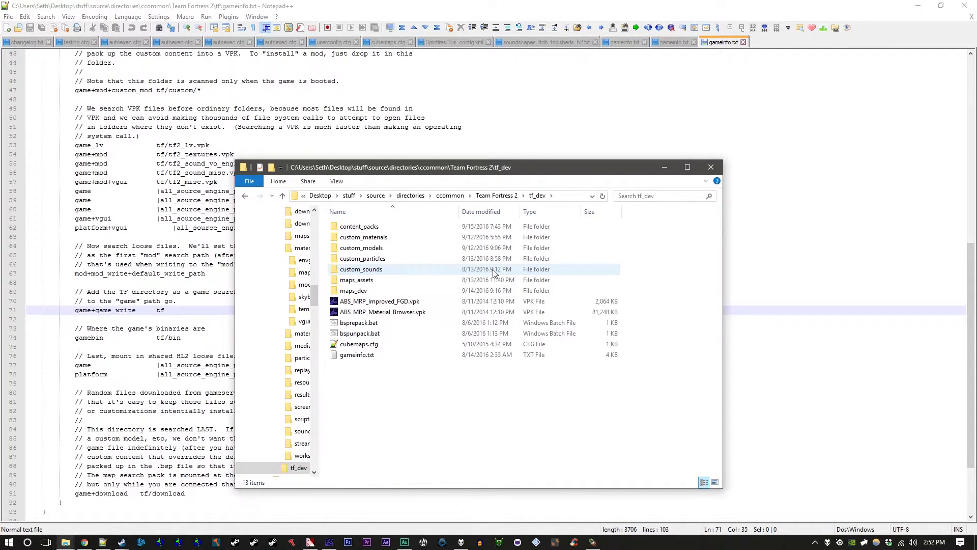
{"action": "left_click", "coordinate": [494, 356]}
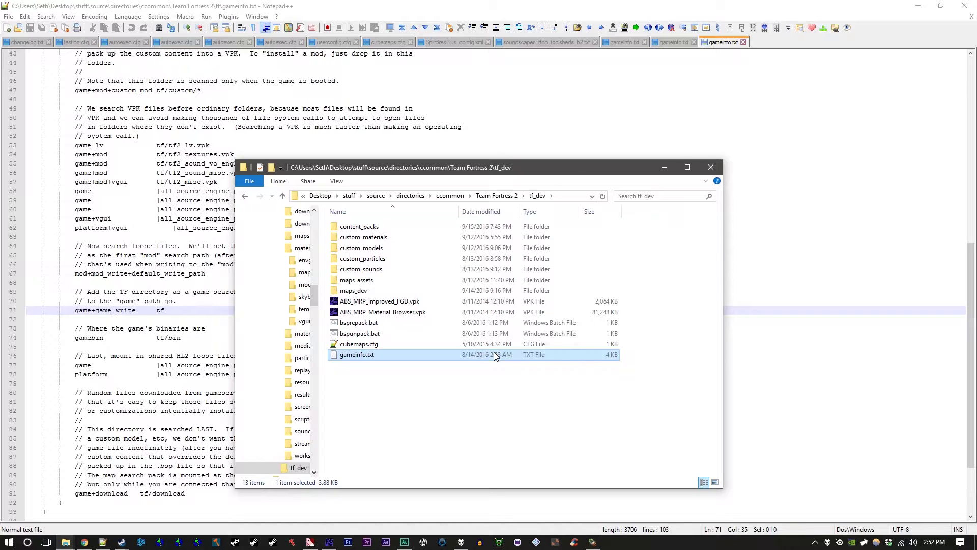
{"action": "double_click", "coordinate": [494, 356]}
{"action": "scroll", "coordinate": [398, 97], "scroll_direction": "down", "scroll_amount": 13}
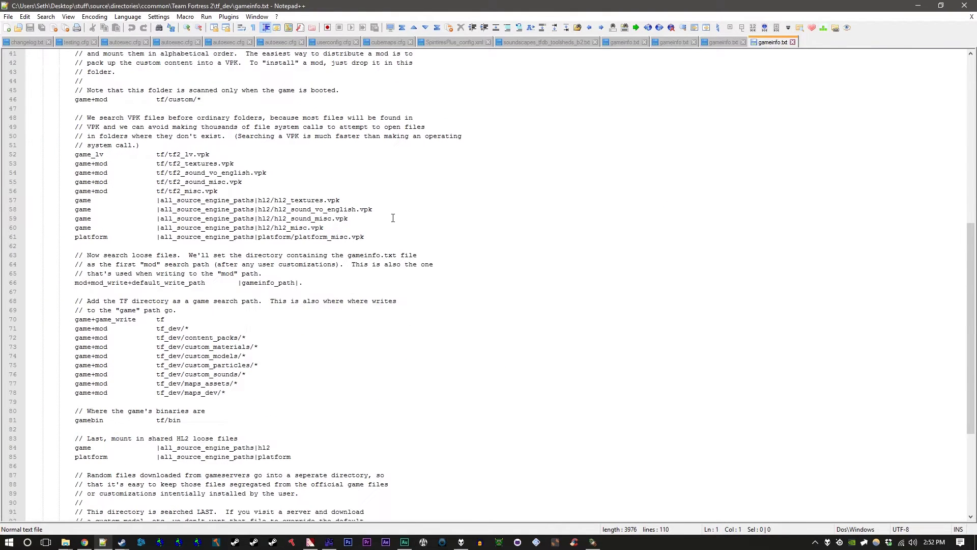
{"action": "scroll", "coordinate": [393, 217], "scroll_direction": "down", "scroll_amount": 3}
{"action": "left_click", "coordinate": [211, 235]}
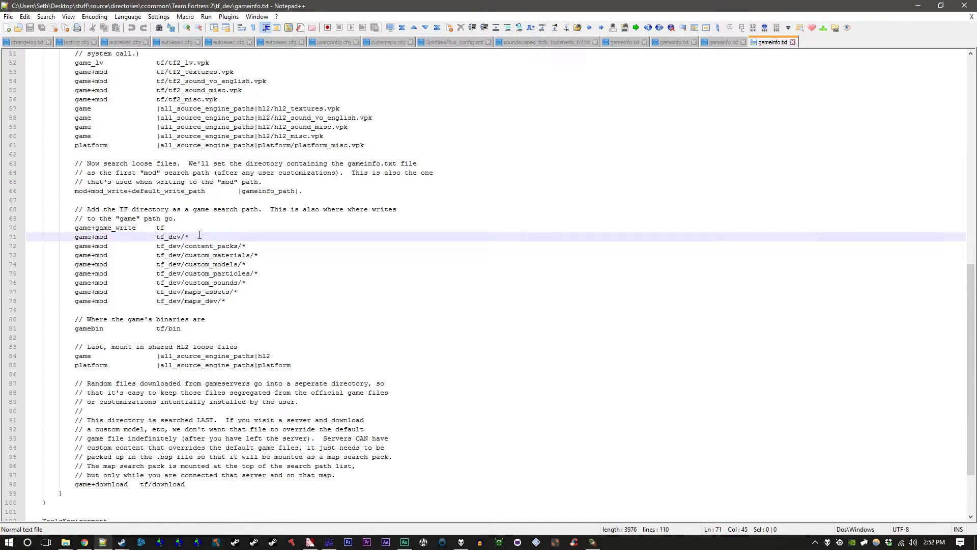
{"action": "left_click_drag", "start_coordinate": [207, 236], "coordinate": [2, 245]}
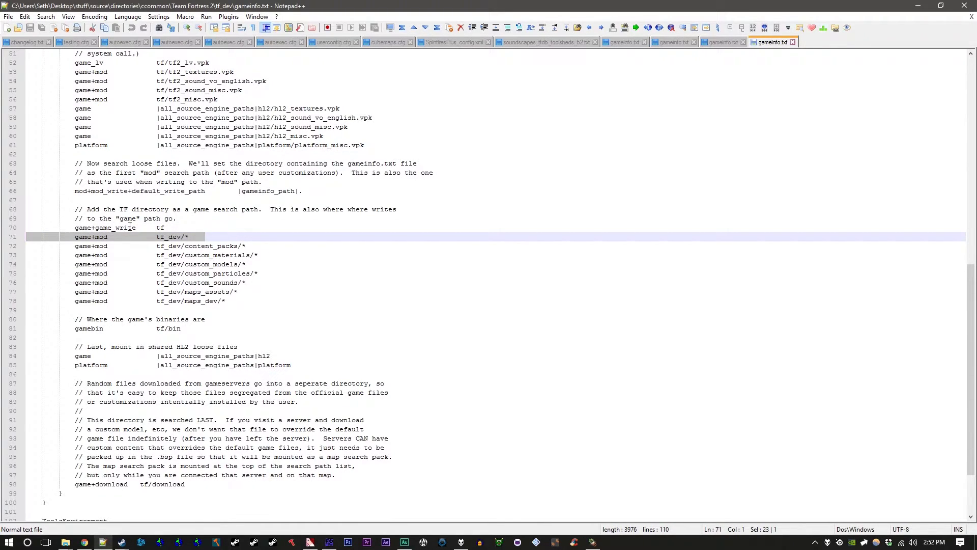
{"action": "key", "text": "shift+Down"}
{"action": "key", "text": "shift+Down"}
{"action": "key", "text": "shift+Down"}
{"action": "key", "text": "shift+Down"}
{"action": "key", "text": "shift+Down"}
{"action": "key", "text": "shift+Down"}
{"action": "key", "text": "shift+Down"}
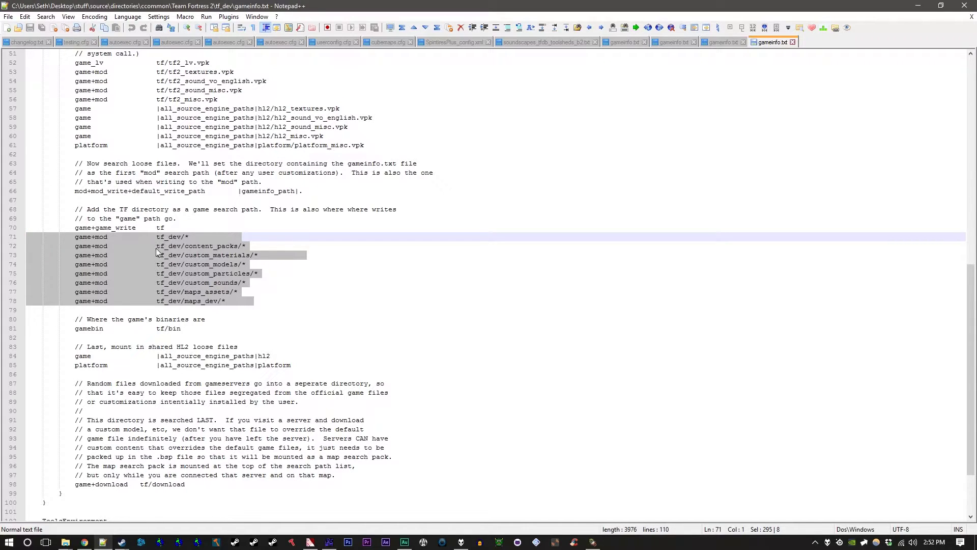
{"action": "left_click", "coordinate": [199, 235]}
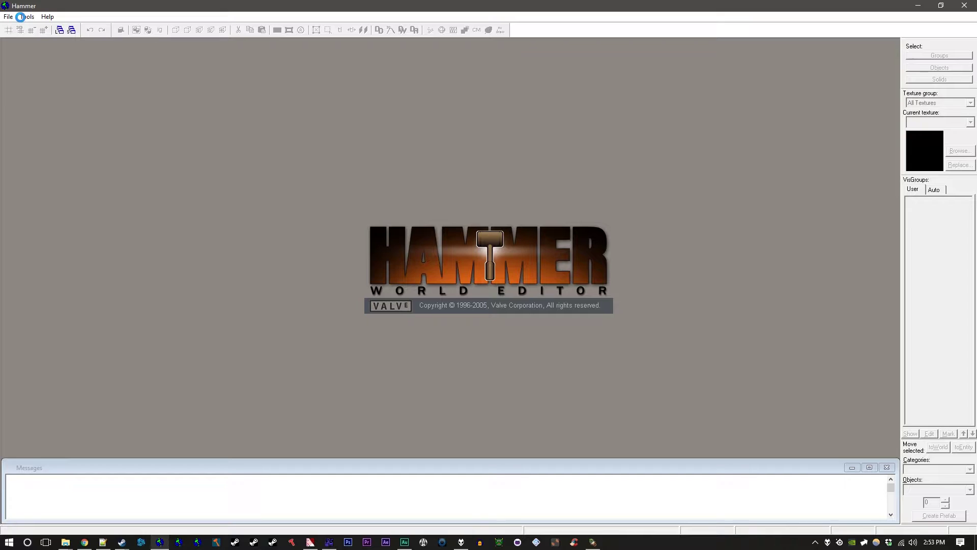
Step: In Tools > Options, inspect the Game Directory path ending in tf_dev, then cancel
{"action": "left_click", "coordinate": [23, 17]}
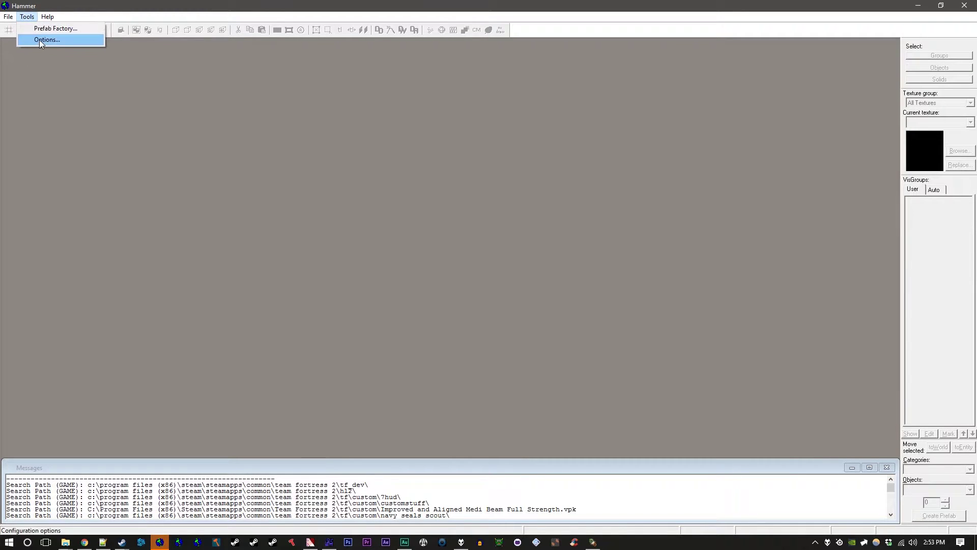
{"action": "left_click", "coordinate": [30, 40]}
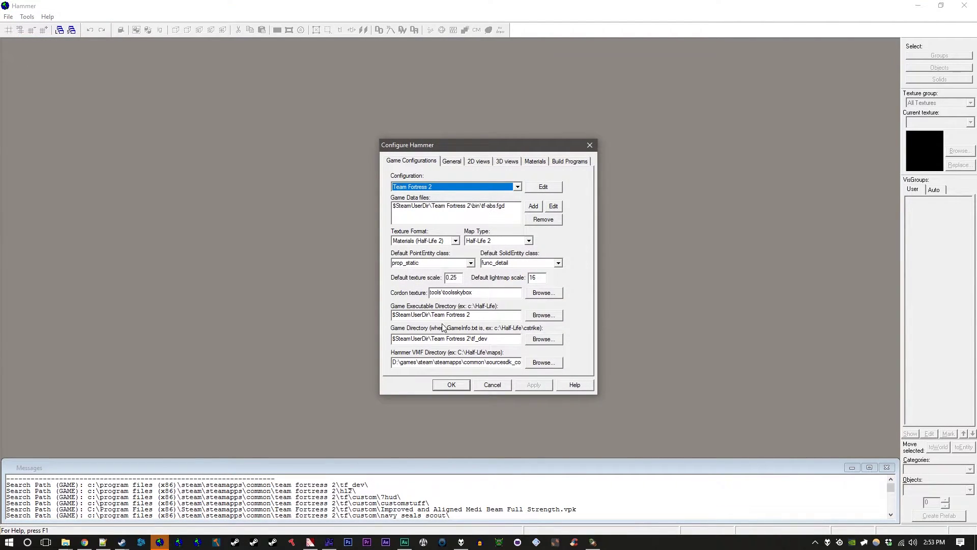
{"action": "left_click", "coordinate": [443, 338]}
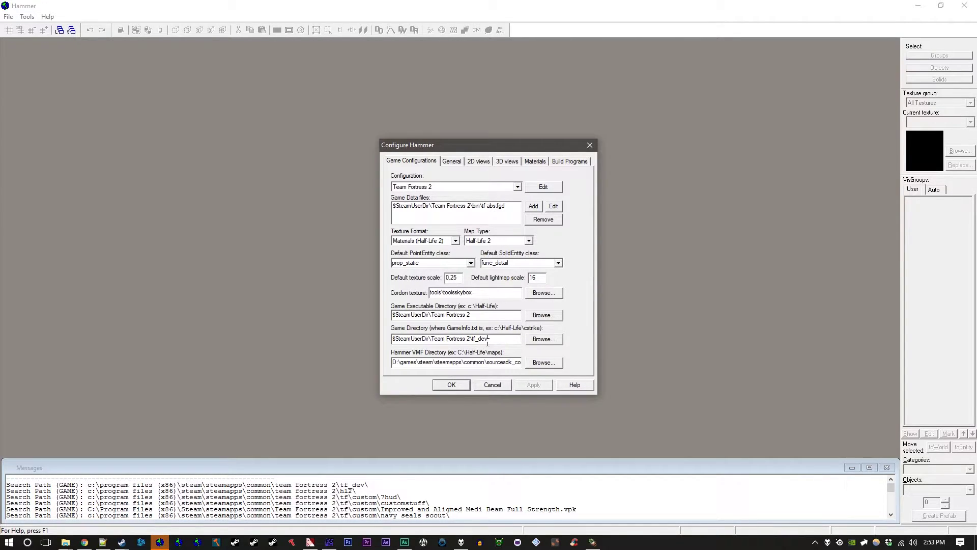
{"action": "left_click_drag", "start_coordinate": [487, 343], "coordinate": [477, 343]}
{"action": "left_click", "coordinate": [491, 341]}
{"action": "left_click", "coordinate": [492, 385]}
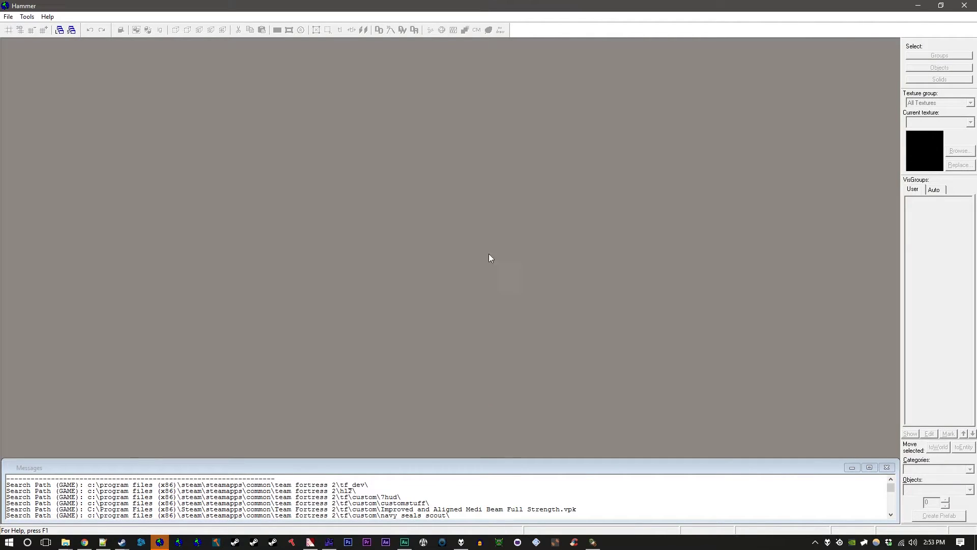
Step: Bring tf_dev's gameinfo.txt forward in Notepad++ and move the caret within the tf_dev/* line
{"action": "left_click", "coordinate": [103, 543]}
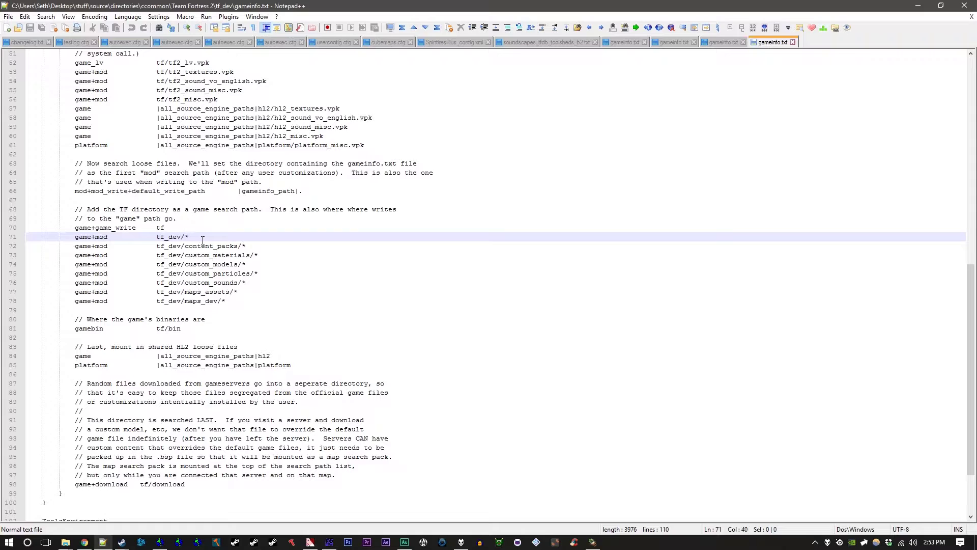
{"action": "key", "text": "Left"}
{"action": "key", "text": "Left"}
{"action": "key", "text": "Left"}
{"action": "key", "text": "Left"}
{"action": "key", "text": "Left"}
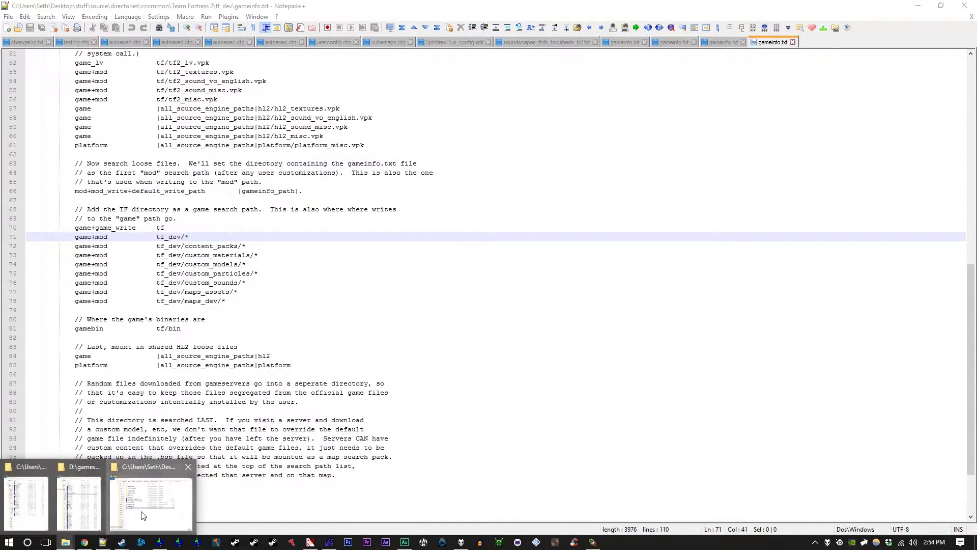
Step: Place the tf_dev window beside the text, look over its files, and select ABS_MRP_Material_Browser.vpk
{"action": "left_click", "coordinate": [143, 515]}
{"action": "mouse_move", "coordinate": [596, 171]}
{"action": "left_mouse_down"}
{"action": "mouse_move", "coordinate": [679, 168]}
{"action": "mouse_move", "coordinate": [614, 170]}
{"action": "left_mouse_up"}
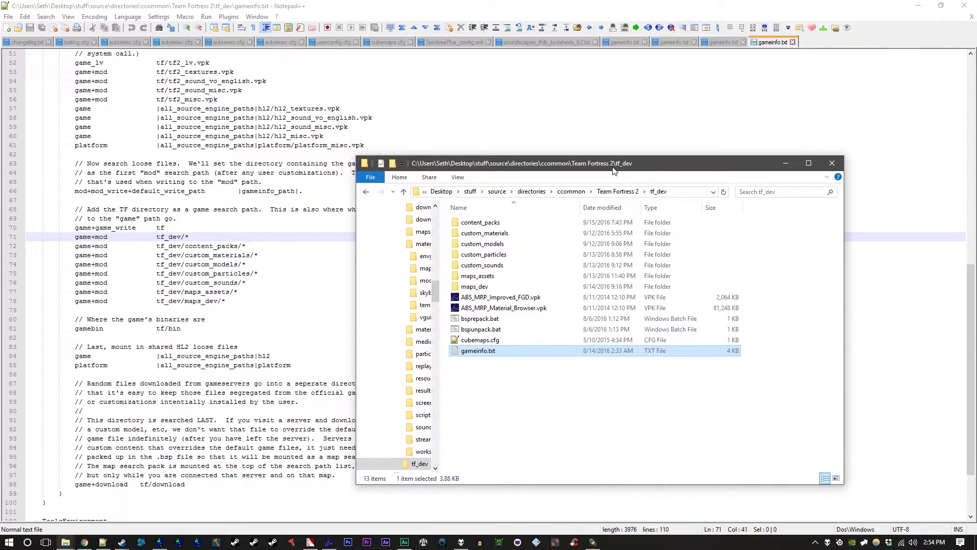
{"action": "left_click", "coordinate": [612, 418]}
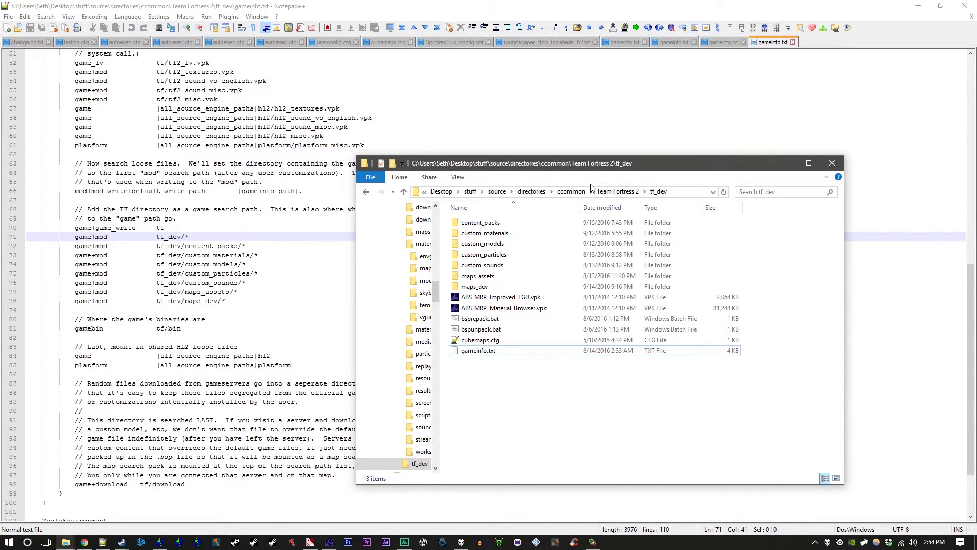
{"action": "left_click", "coordinate": [592, 309]}
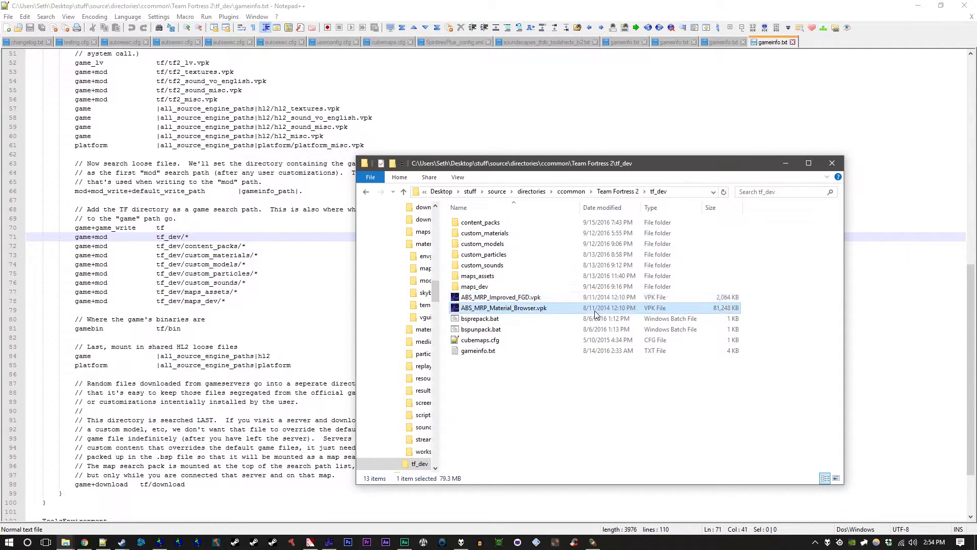
{"action": "left_click", "coordinate": [594, 322]}
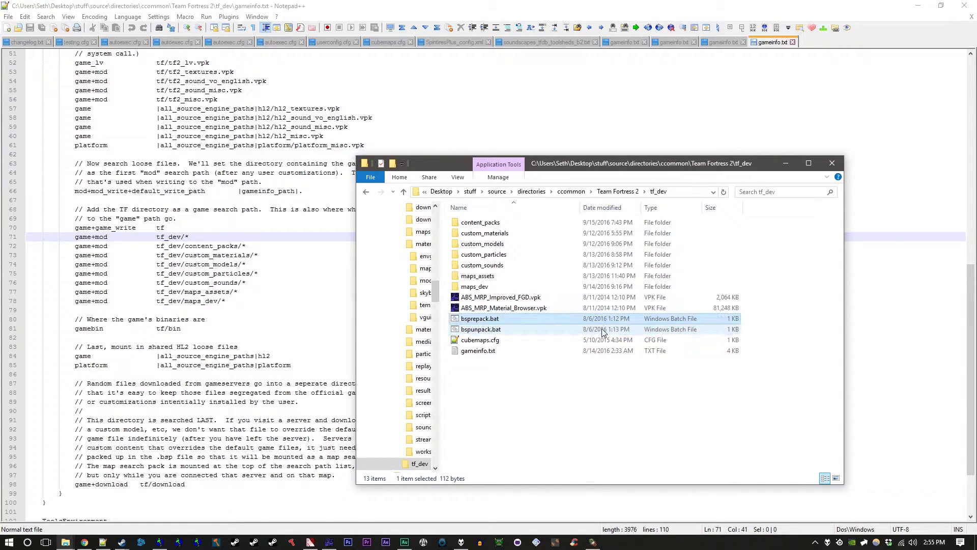
{"action": "left_click", "coordinate": [600, 329]}
{"action": "left_click", "coordinate": [595, 339]}
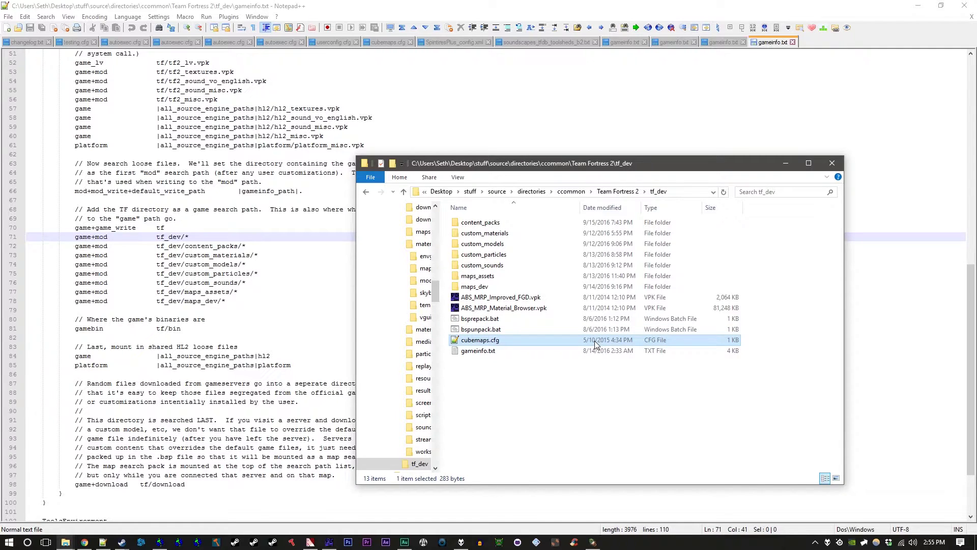
{"action": "left_click", "coordinate": [594, 309]}
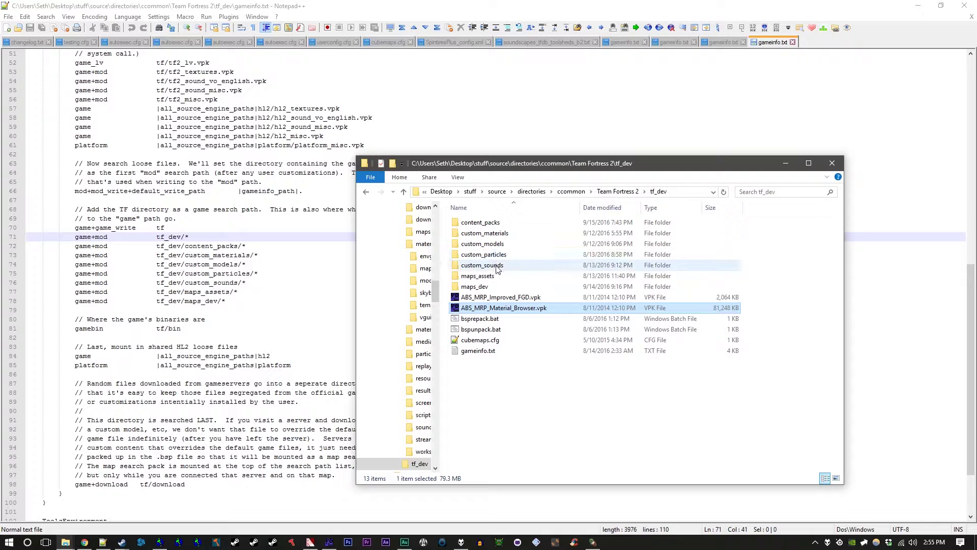
Step: Open tf_dev's content_packs and select bulletcrops, Frontline_Supply_Drop_v1.1.1 and japan_expansion
{"action": "double_click", "coordinate": [499, 224]}
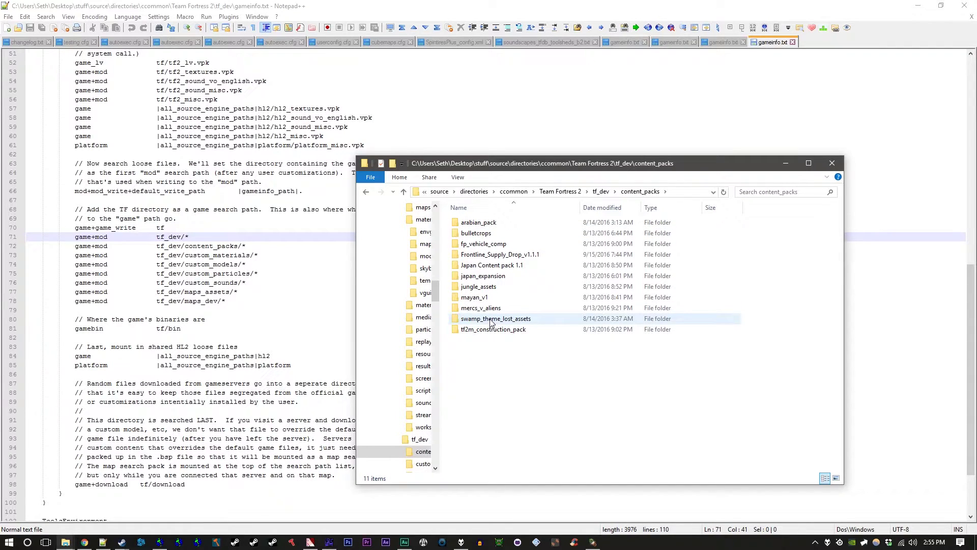
{"action": "left_click", "coordinate": [491, 233]}
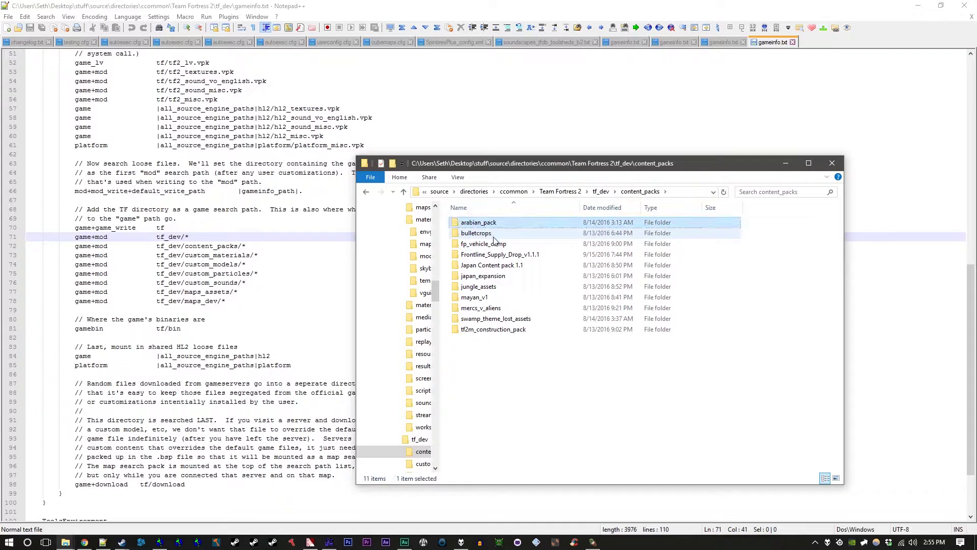
{"action": "left_click", "coordinate": [500, 255]}
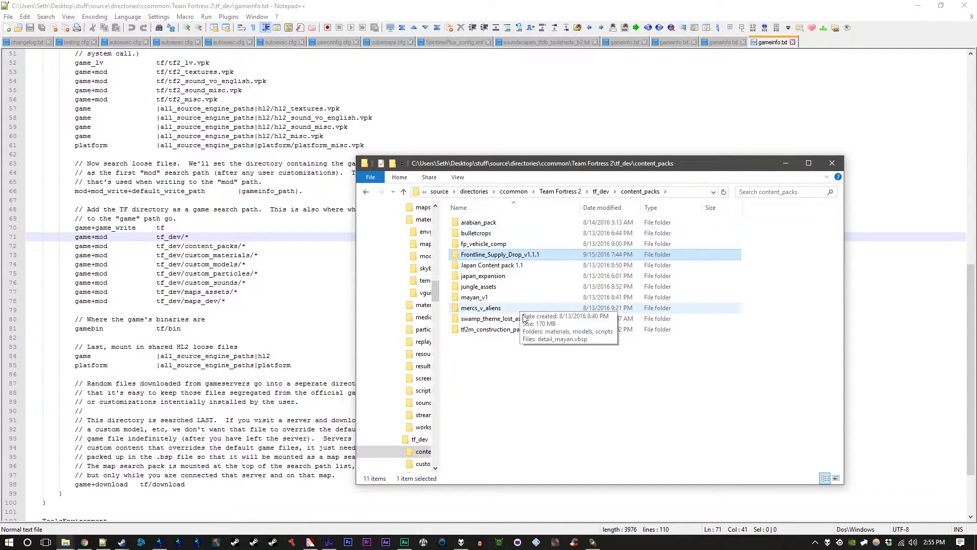
{"action": "mouse_move", "coordinate": [525, 323]}
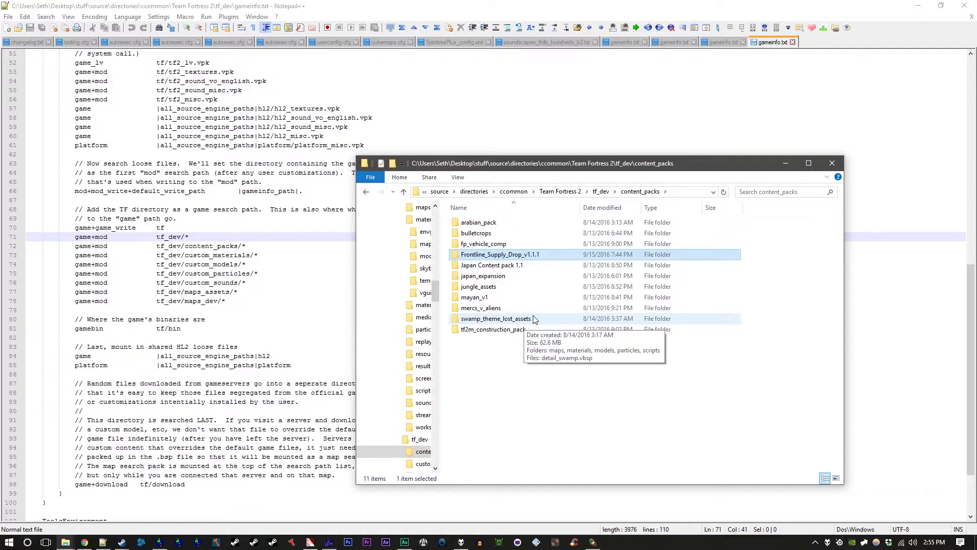
{"action": "left_click", "coordinate": [493, 345]}
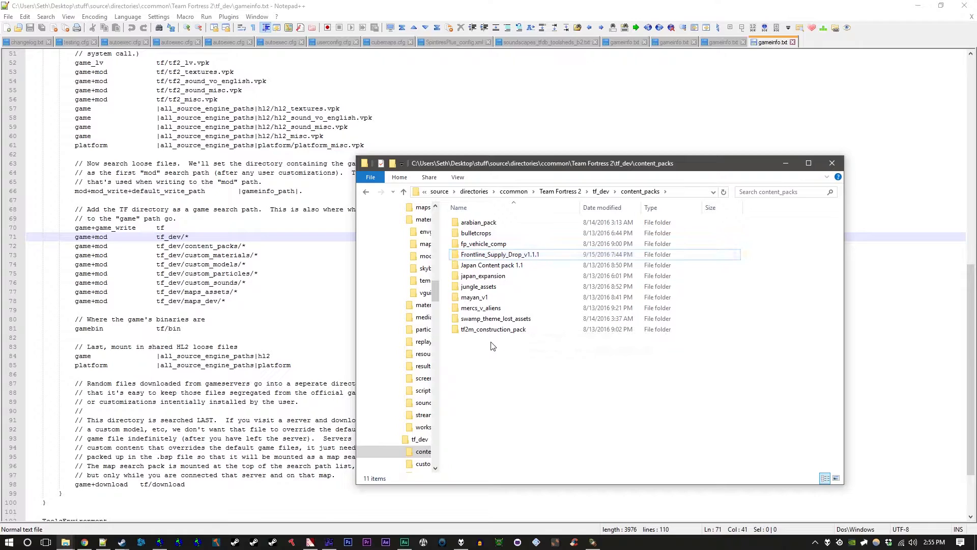
{"action": "left_click", "coordinate": [493, 277]}
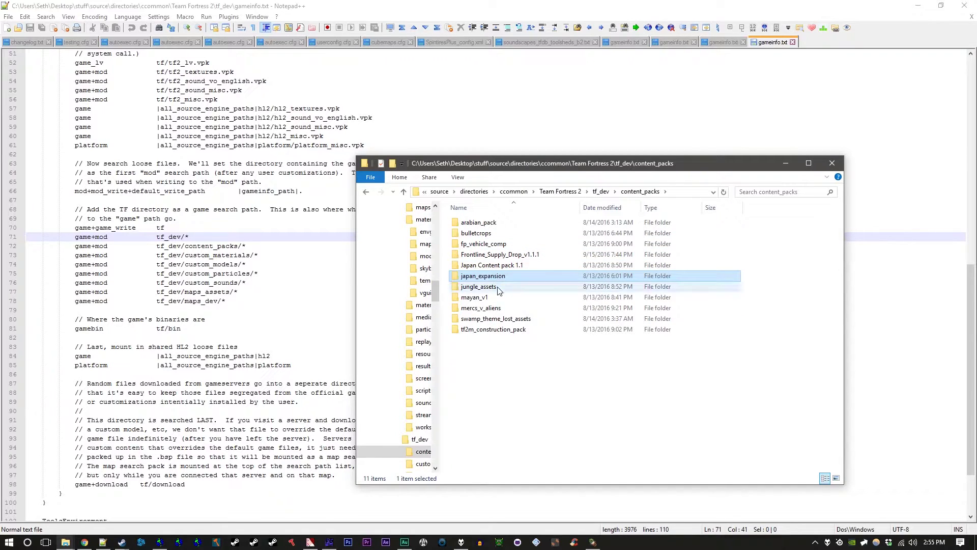
Step: Peek inside the fp_vehicle_comp and jungle_assets packs
{"action": "double_click", "coordinate": [493, 244]}
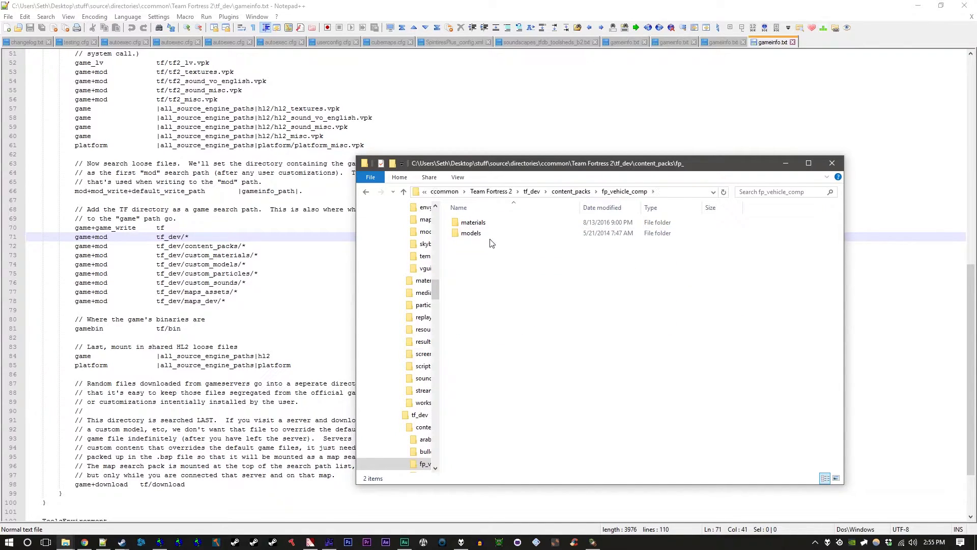
{"action": "left_click", "coordinate": [367, 193]}
{"action": "double_click", "coordinate": [494, 288]}
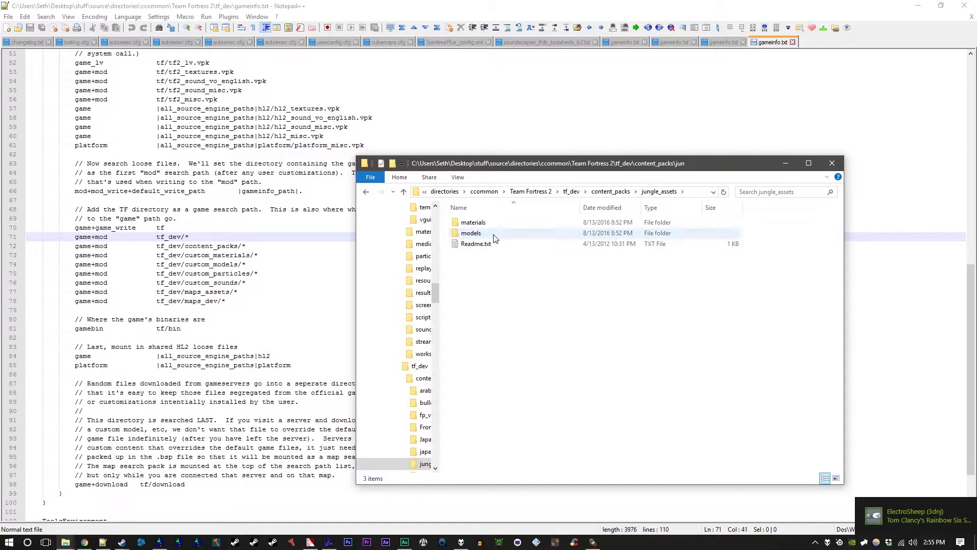
{"action": "left_click", "coordinate": [366, 192]}
Step: Inspect Japan Content pack 1.1's maps and particles folders, then go back up to tf_dev
{"action": "double_click", "coordinate": [508, 265]}
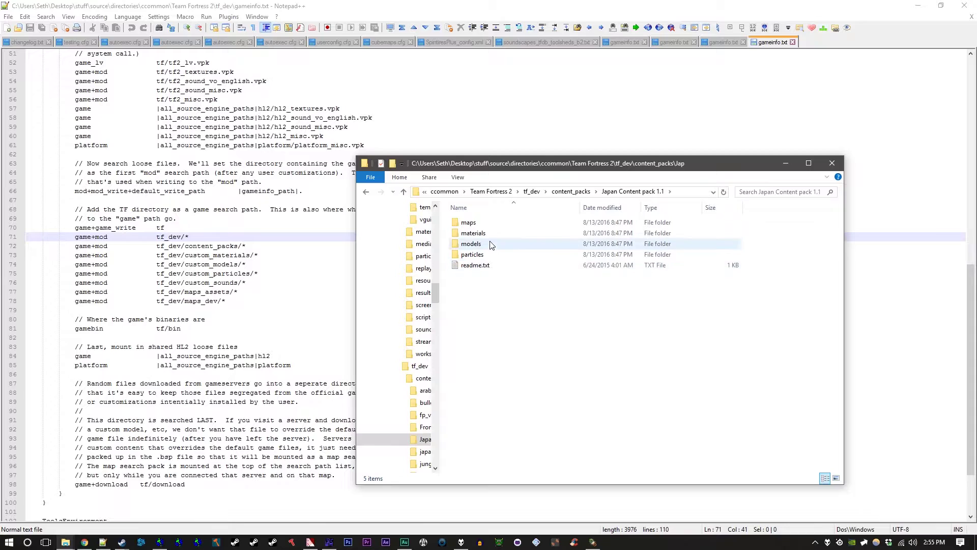
{"action": "double_click", "coordinate": [490, 227]}
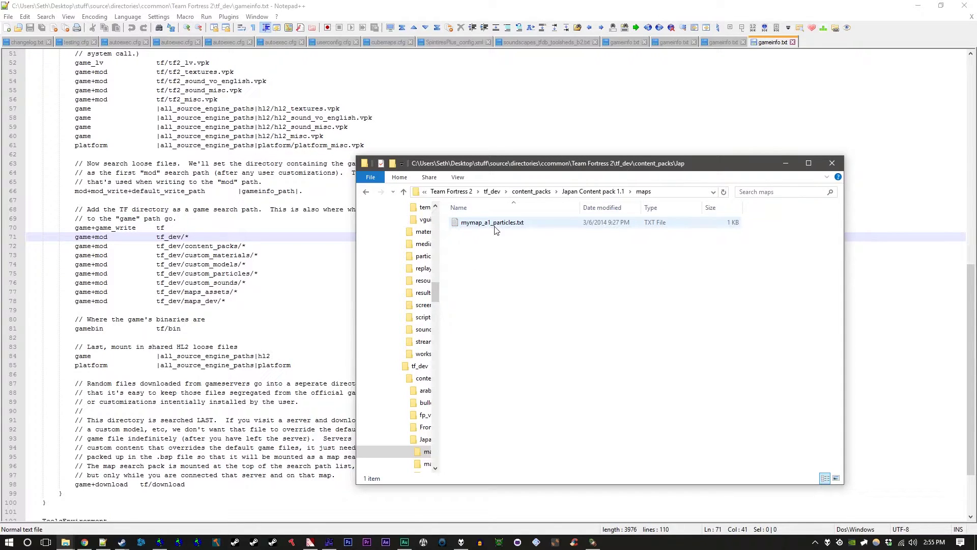
{"action": "left_click", "coordinate": [496, 229]}
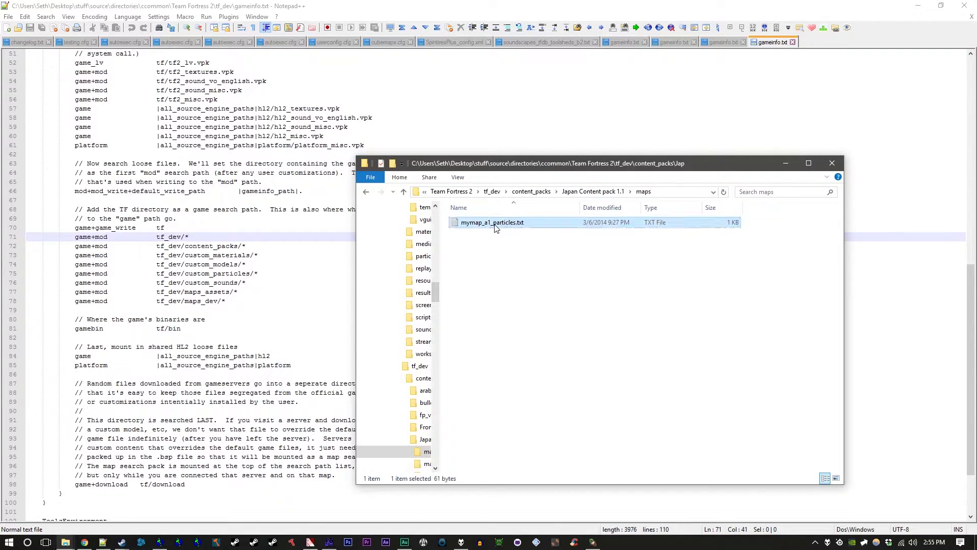
{"action": "left_click", "coordinate": [366, 192]}
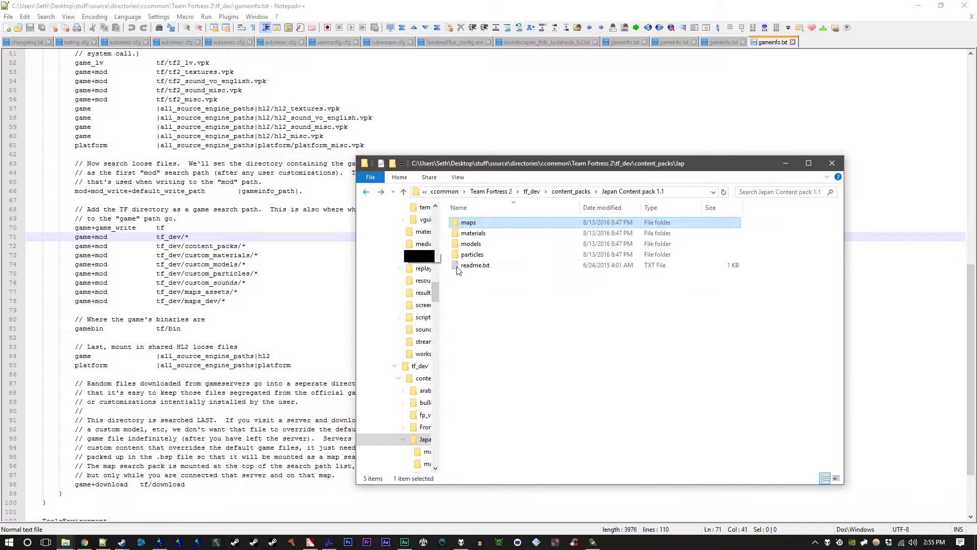
{"action": "double_click", "coordinate": [486, 247]}
{"action": "left_click", "coordinate": [492, 224]}
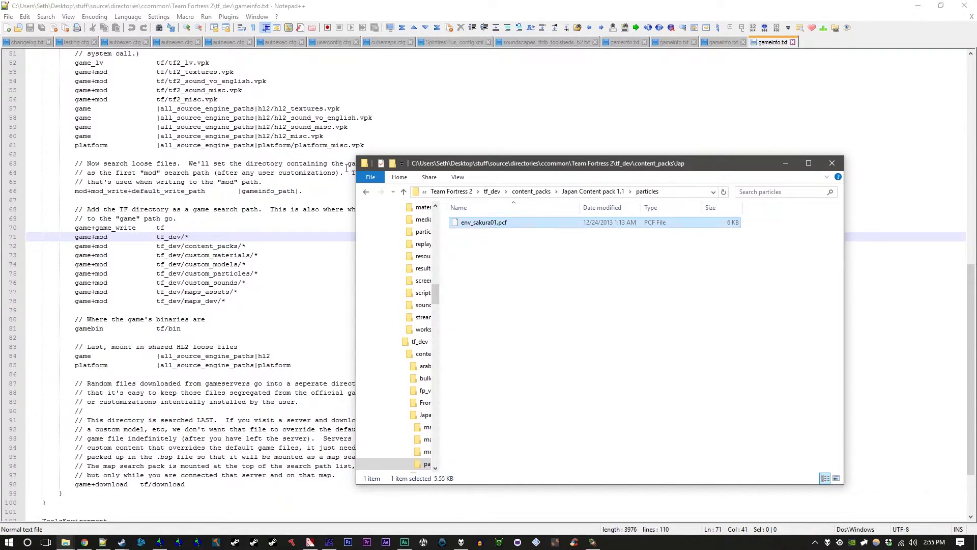
{"action": "left_click", "coordinate": [367, 192]}
{"action": "left_click", "coordinate": [367, 192]}
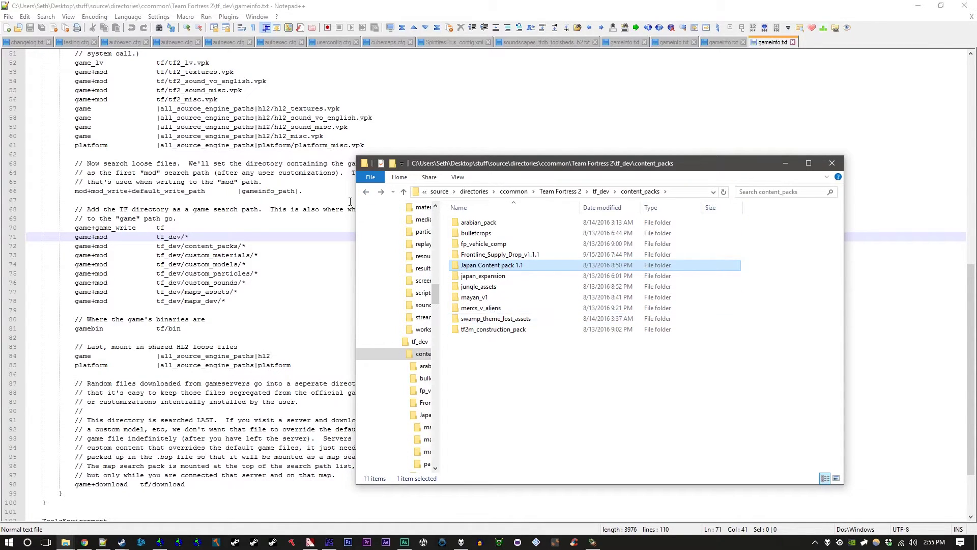
{"action": "left_click", "coordinate": [366, 192]}
Step: Browse custom_materials, peeking into overlay_pacificbeer and arctic_skyboxes
{"action": "double_click", "coordinate": [491, 233]}
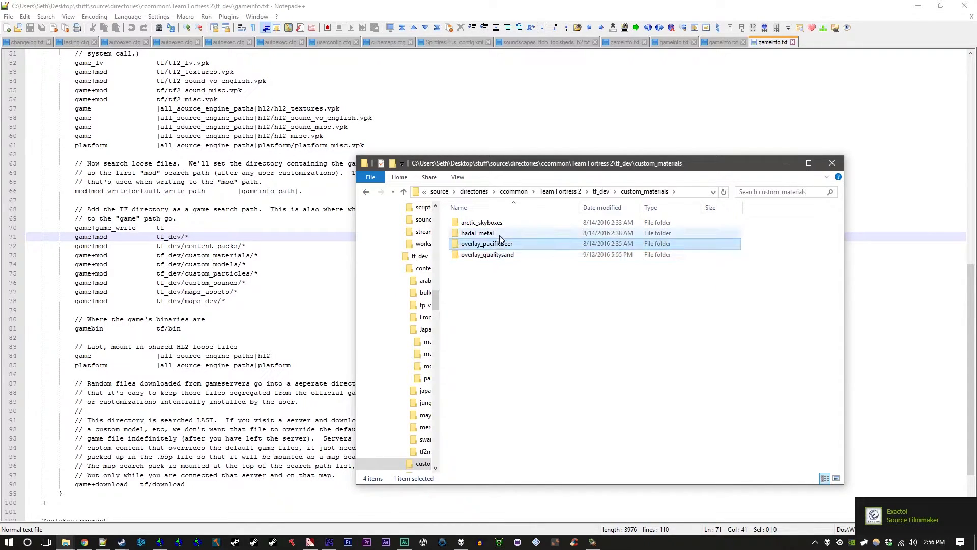
{"action": "left_click", "coordinate": [503, 232]}
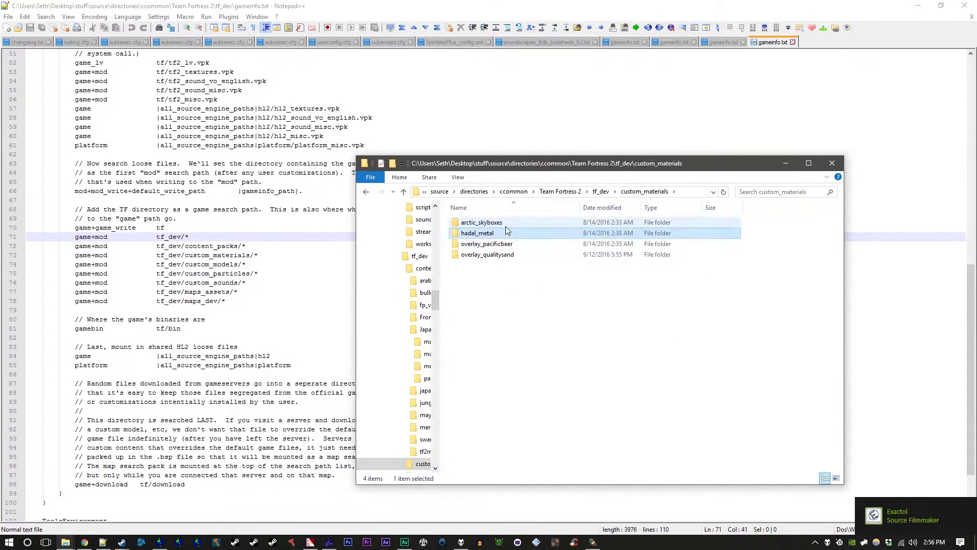
{"action": "left_click", "coordinate": [505, 226]}
{"action": "double_click", "coordinate": [507, 245]}
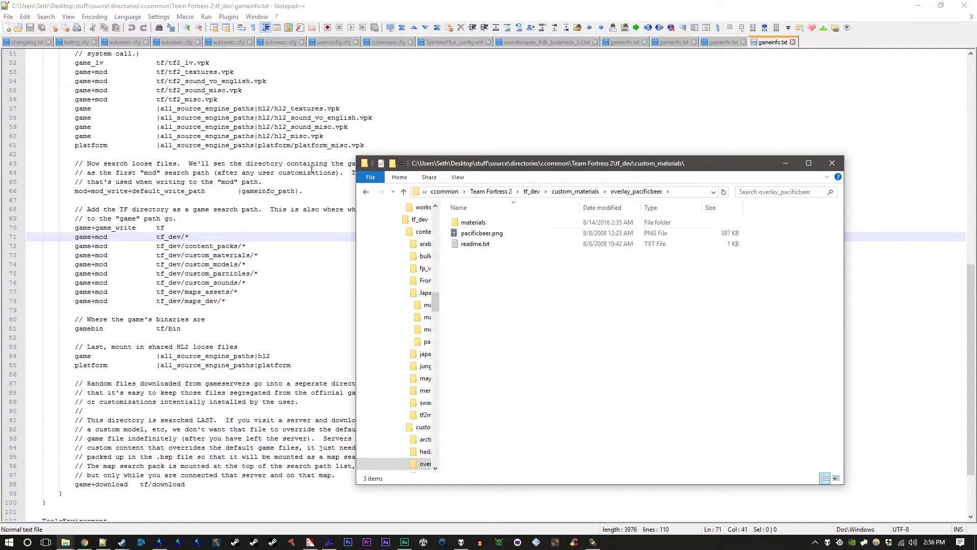
{"action": "left_click", "coordinate": [371, 197]}
{"action": "double_click", "coordinate": [460, 223]}
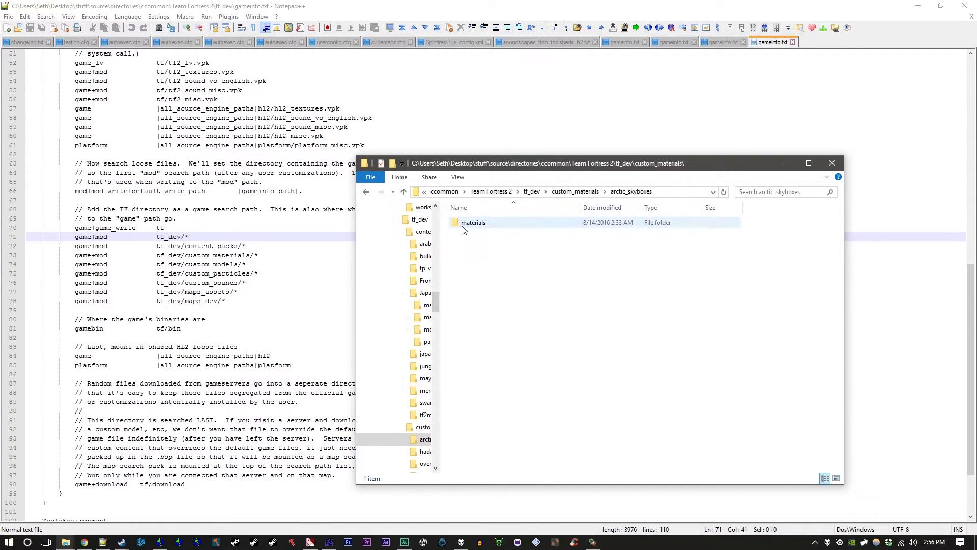
{"action": "left_click", "coordinate": [443, 218]}
{"action": "left_click", "coordinate": [365, 193]}
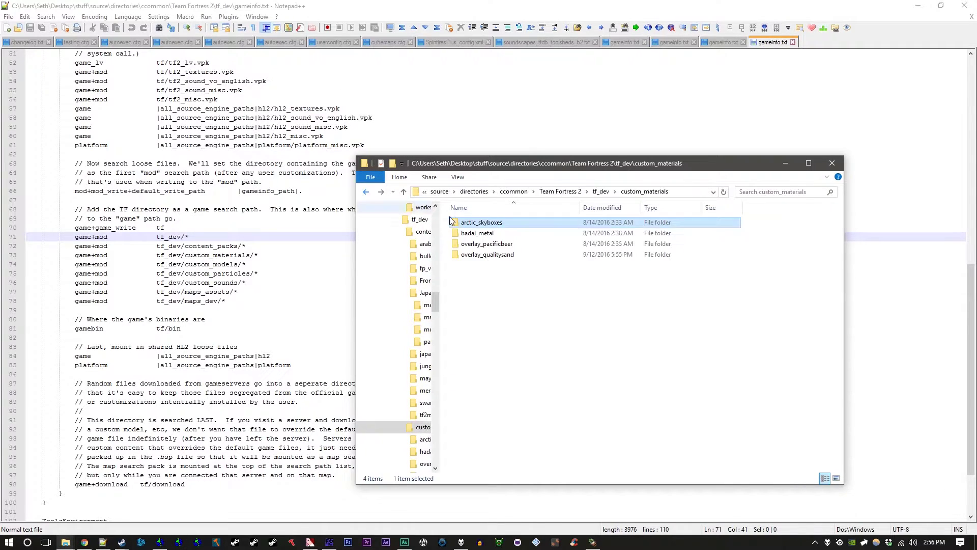
Step: View the hadal_metal > materials > hadal texture files, then return to tf_dev
{"action": "double_click", "coordinate": [478, 234]}
{"action": "double_click", "coordinate": [489, 224]}
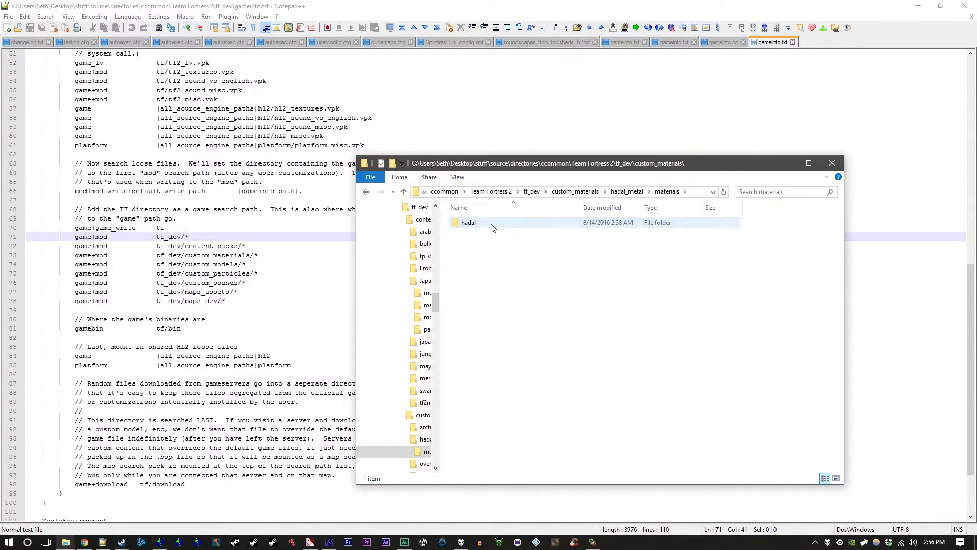
{"action": "double_click", "coordinate": [488, 224]}
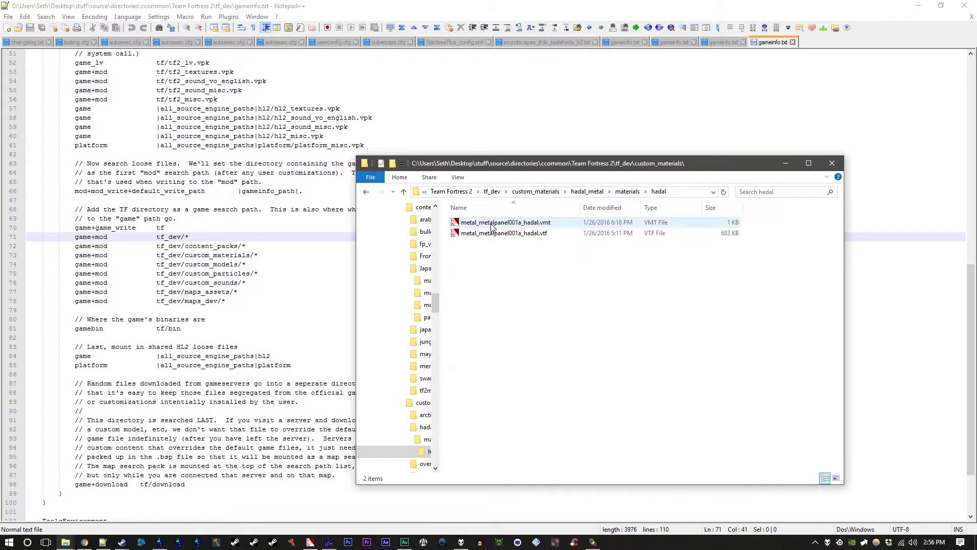
{"action": "left_click", "coordinate": [367, 192]}
{"action": "left_click", "coordinate": [366, 193]}
{"action": "left_click", "coordinate": [367, 193]}
{"action": "left_click", "coordinate": [366, 193]}
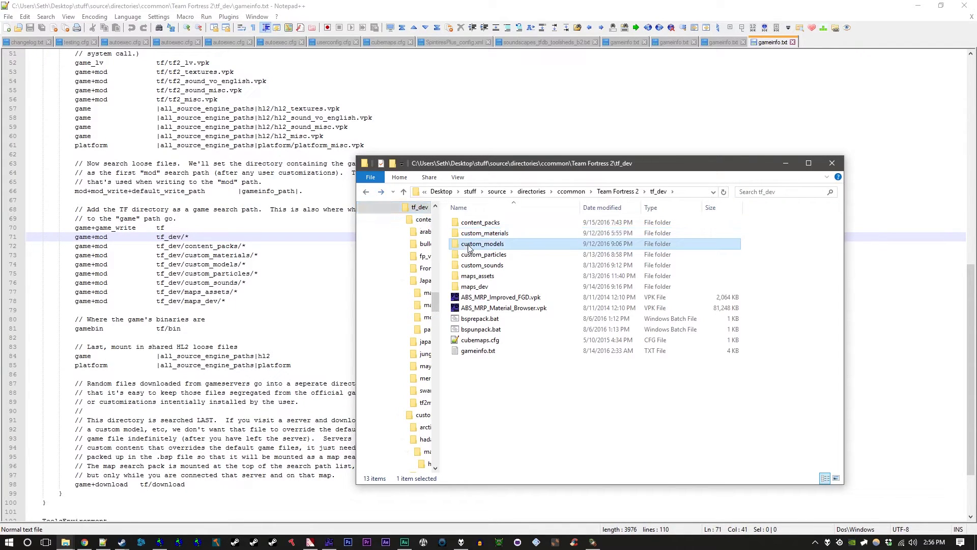
Step: Check the custom_models, custom_particles and maps_assets folders in turn from tf_dev
{"action": "double_click", "coordinate": [471, 243]}
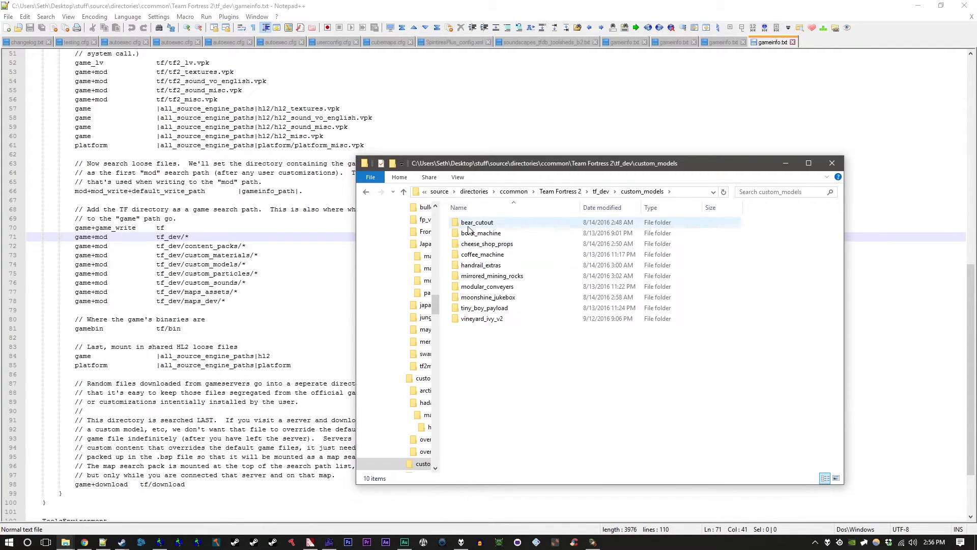
{"action": "left_click", "coordinate": [366, 193]}
{"action": "double_click", "coordinate": [483, 254]}
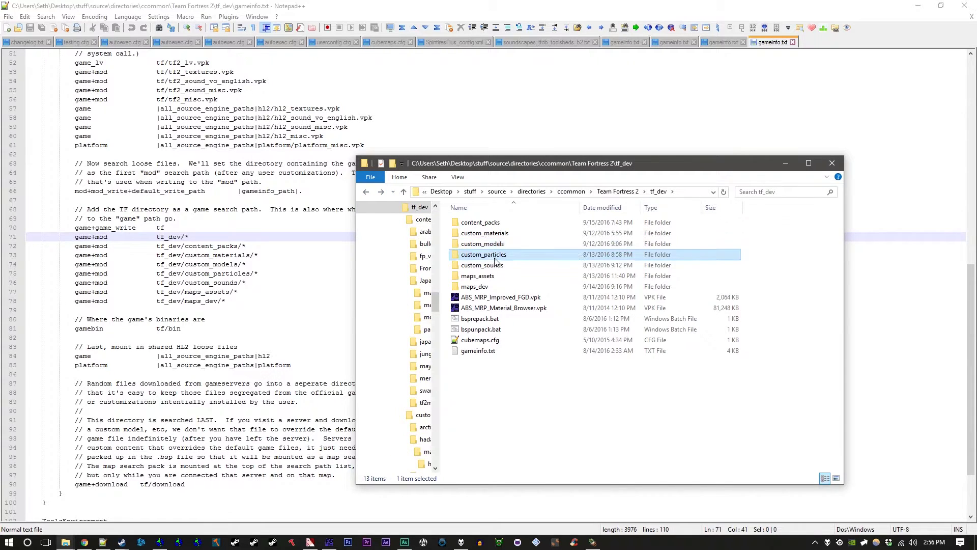
{"action": "left_click", "coordinate": [367, 192]}
{"action": "double_click", "coordinate": [466, 278]}
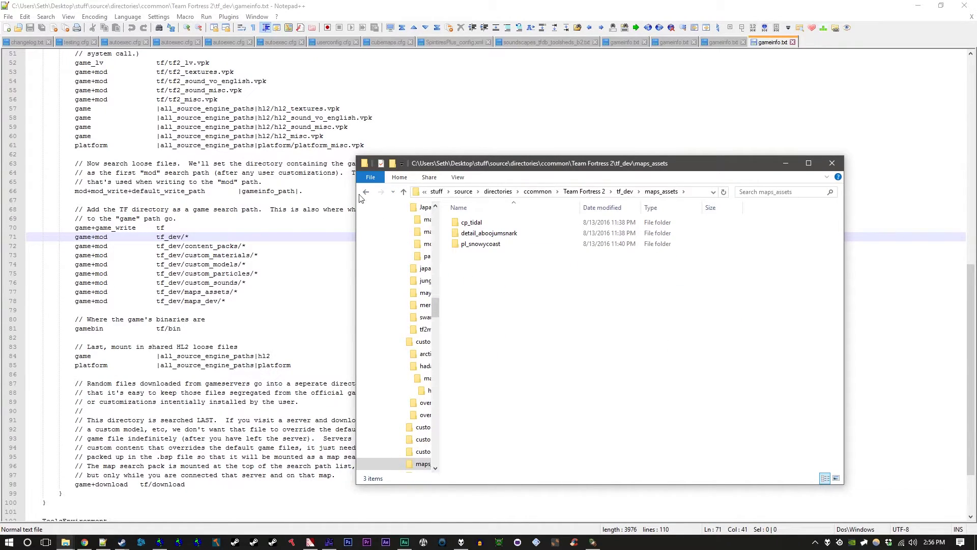
{"action": "left_click", "coordinate": [366, 192]}
Step: View the textures in maps_assets > cp_tidal > materials > tidal, then return to tf_dev
{"action": "double_click", "coordinate": [471, 278]}
{"action": "mouse_move", "coordinate": [495, 236]}
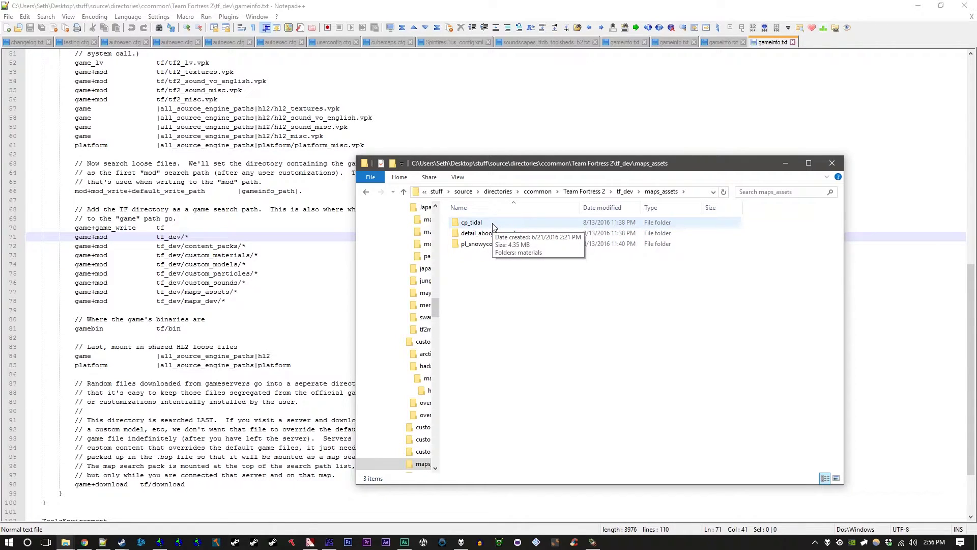
{"action": "double_click", "coordinate": [493, 225]}
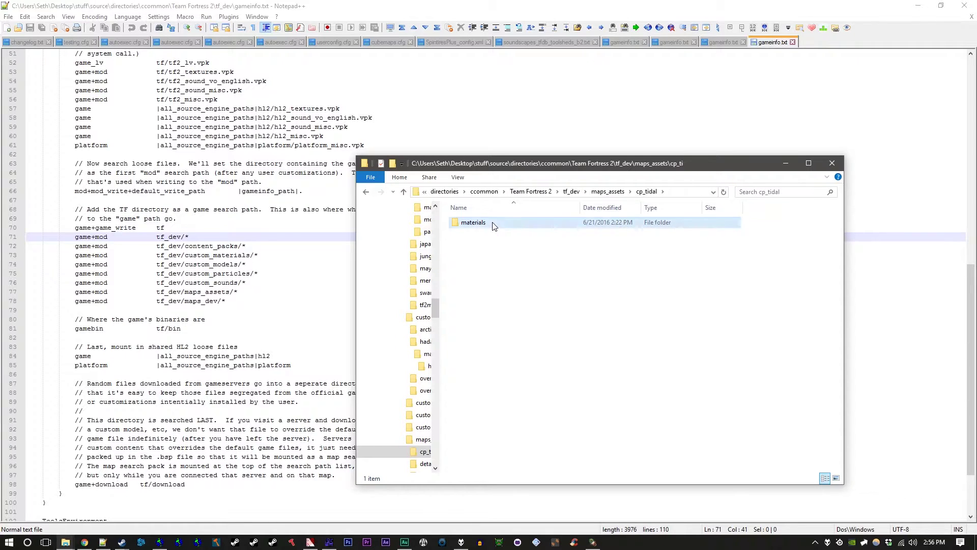
{"action": "double_click", "coordinate": [494, 225]}
{"action": "double_click", "coordinate": [493, 225]}
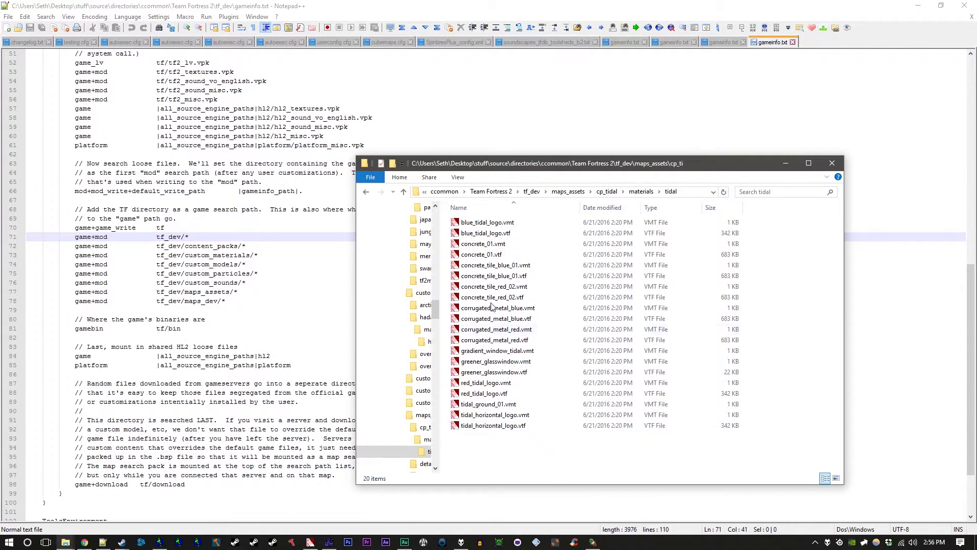
{"action": "left_click", "coordinate": [365, 192]}
{"action": "left_click", "coordinate": [365, 192]}
{"action": "left_click", "coordinate": [365, 192]}
{"action": "left_click", "coordinate": [364, 192]}
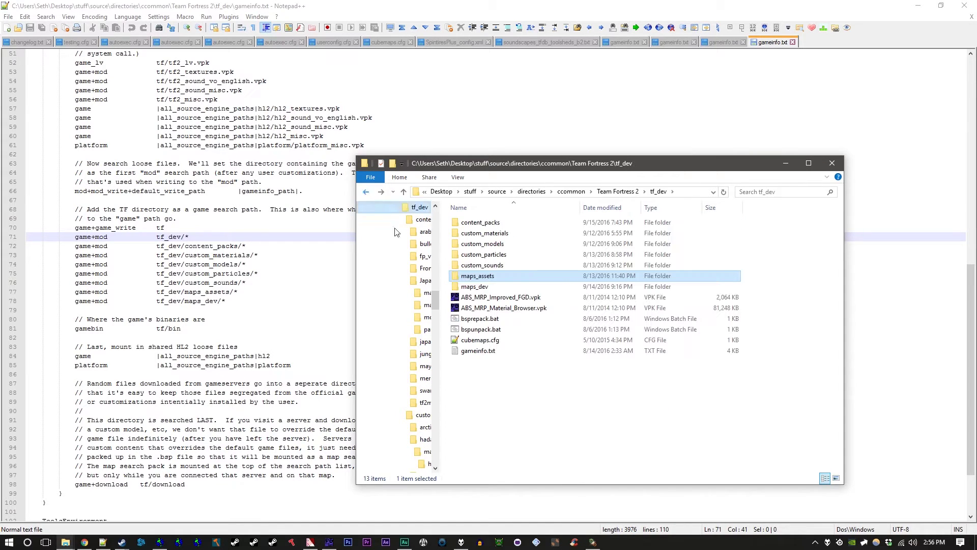
{"action": "left_click", "coordinate": [464, 288]}
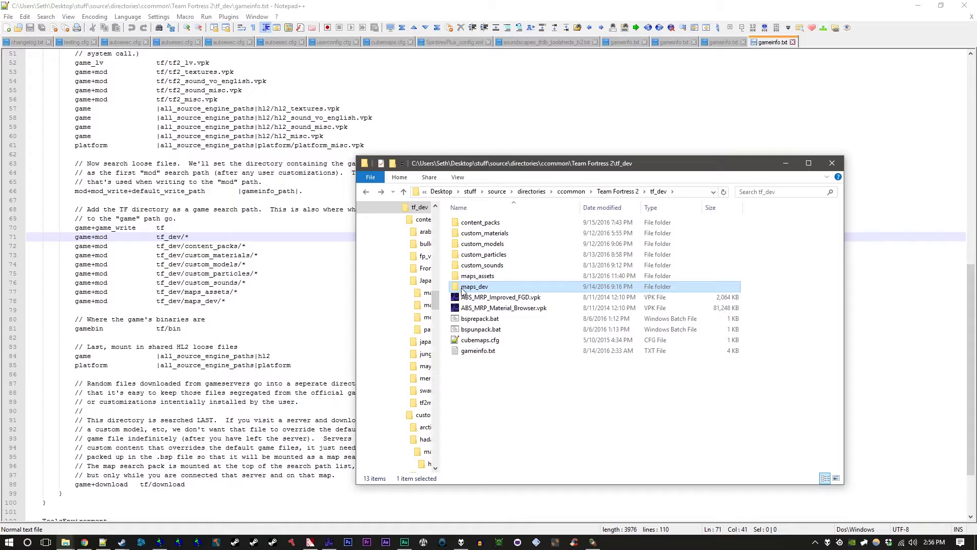
{"action": "double_click", "coordinate": [463, 288]}
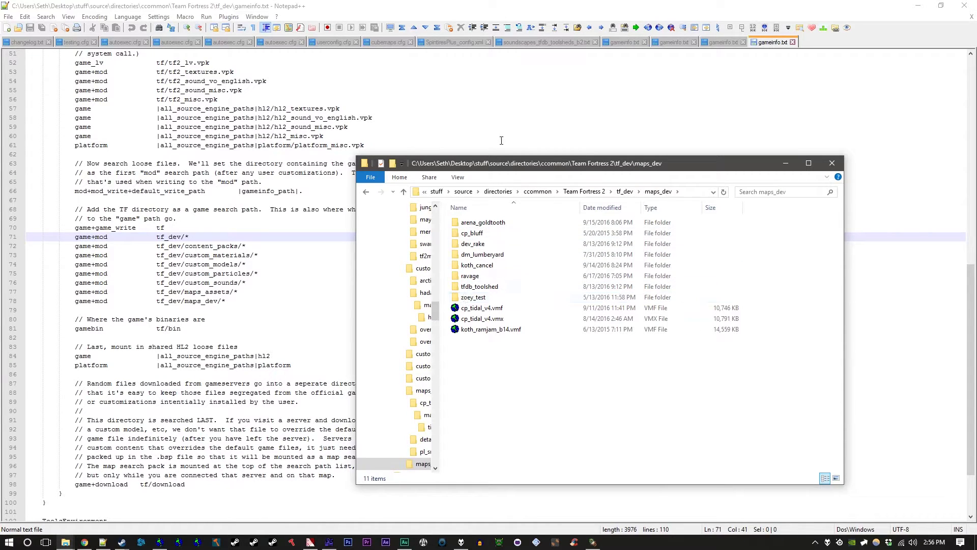
{"action": "left_click", "coordinate": [494, 225]}
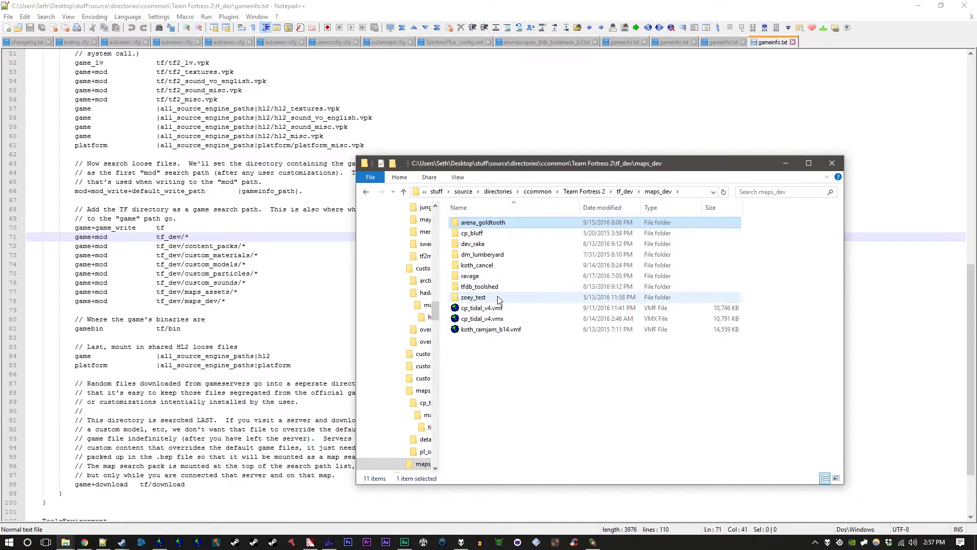
{"action": "left_click", "coordinate": [494, 265]}
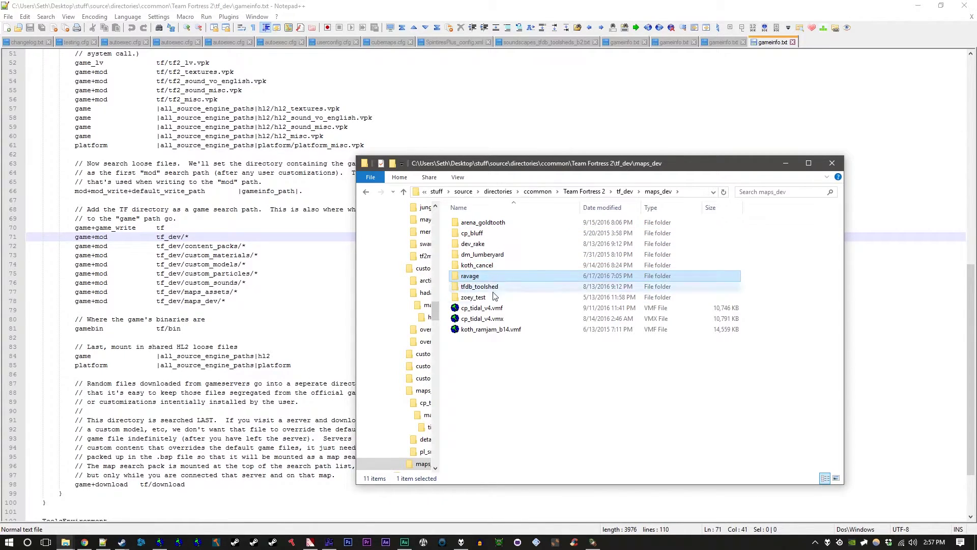
{"action": "left_click", "coordinate": [494, 225]}
{"action": "double_click", "coordinate": [494, 225]}
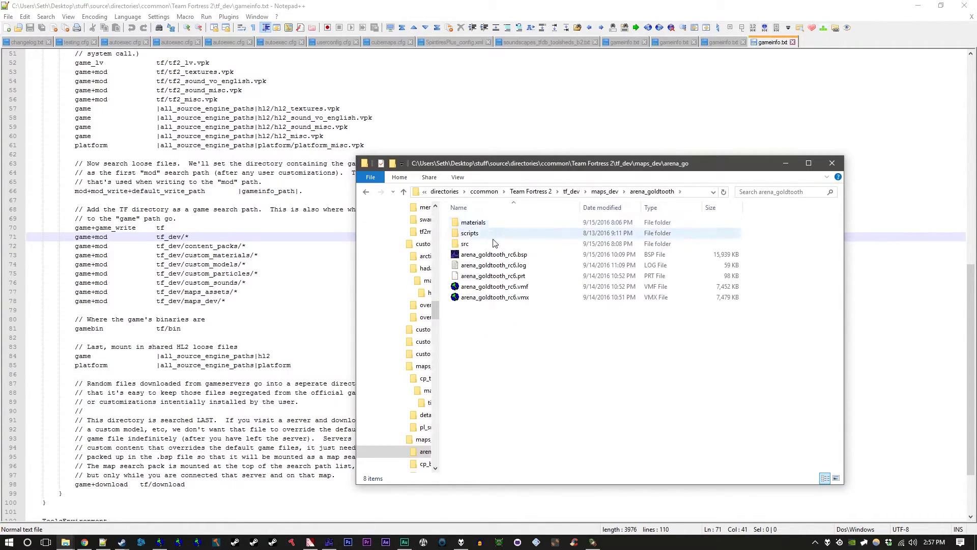
{"action": "left_click", "coordinate": [493, 257]}
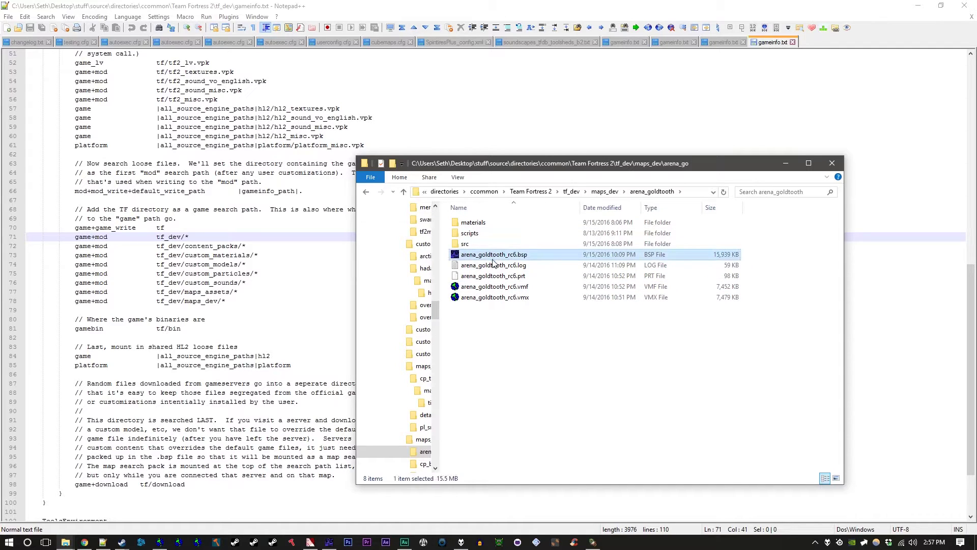
{"action": "left_click", "coordinate": [496, 266]}
{"action": "left_click", "coordinate": [498, 287]}
{"action": "left_click", "coordinate": [499, 300]}
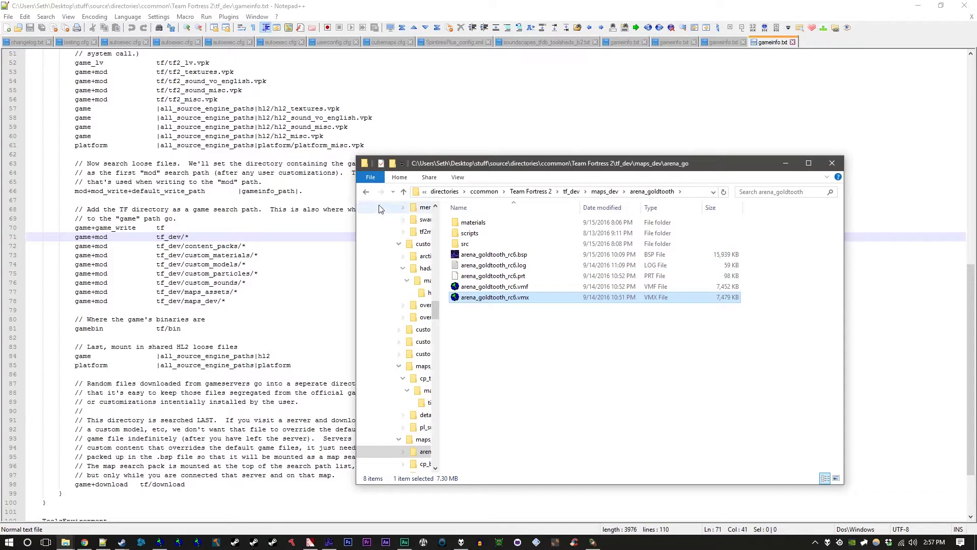
{"action": "left_click", "coordinate": [366, 192]}
{"action": "double_click", "coordinate": [460, 224]}
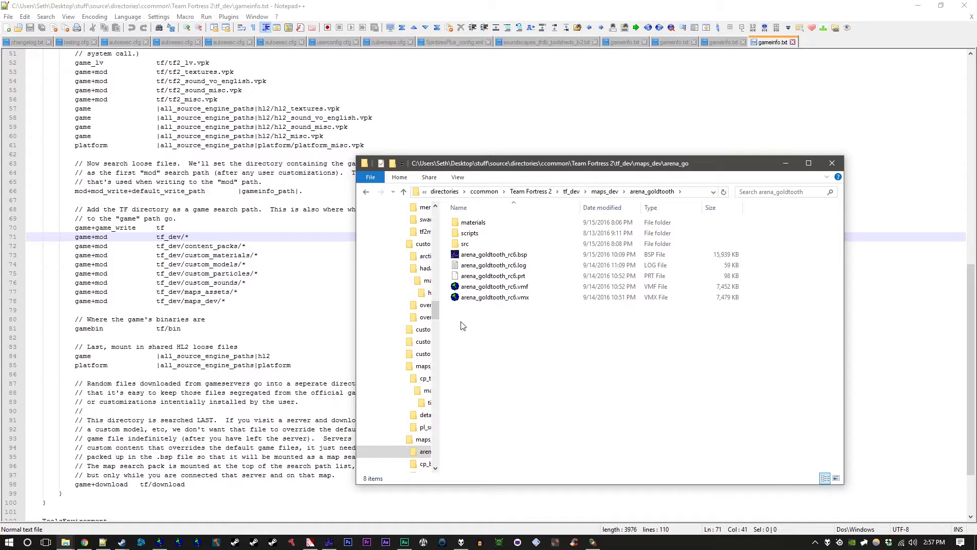
{"action": "left_click", "coordinate": [464, 222]}
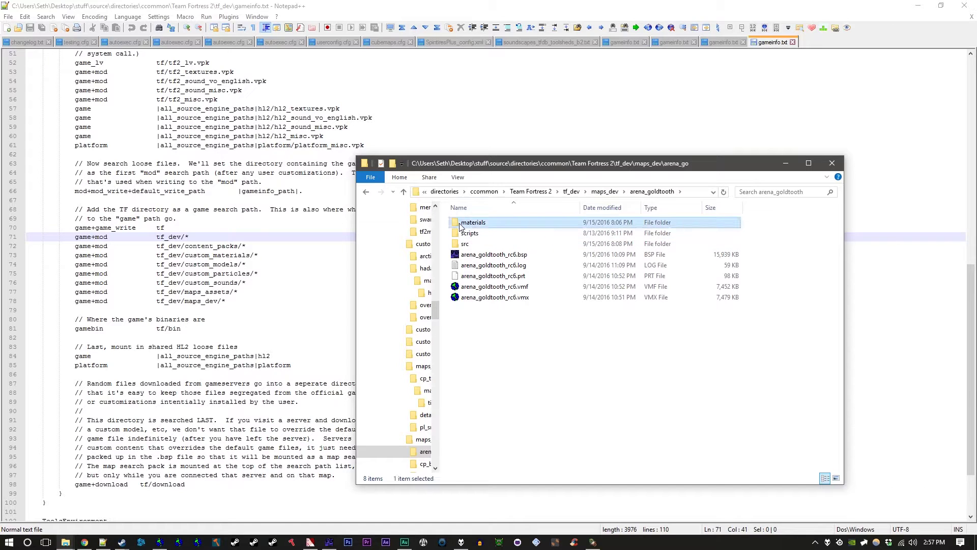
{"action": "left_click", "coordinate": [365, 194]}
{"action": "left_click", "coordinate": [365, 193]}
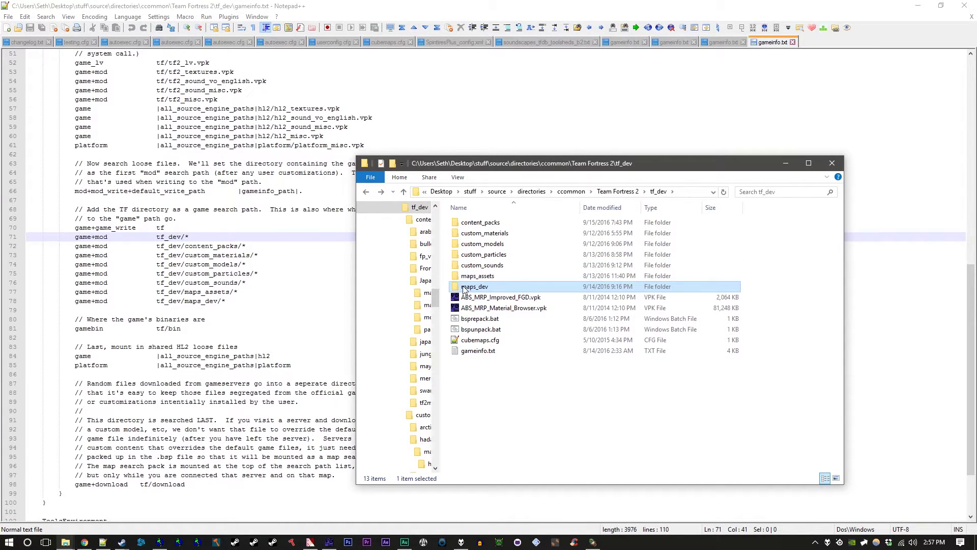
{"action": "left_click", "coordinate": [465, 287]}
{"action": "double_click", "coordinate": [502, 287]}
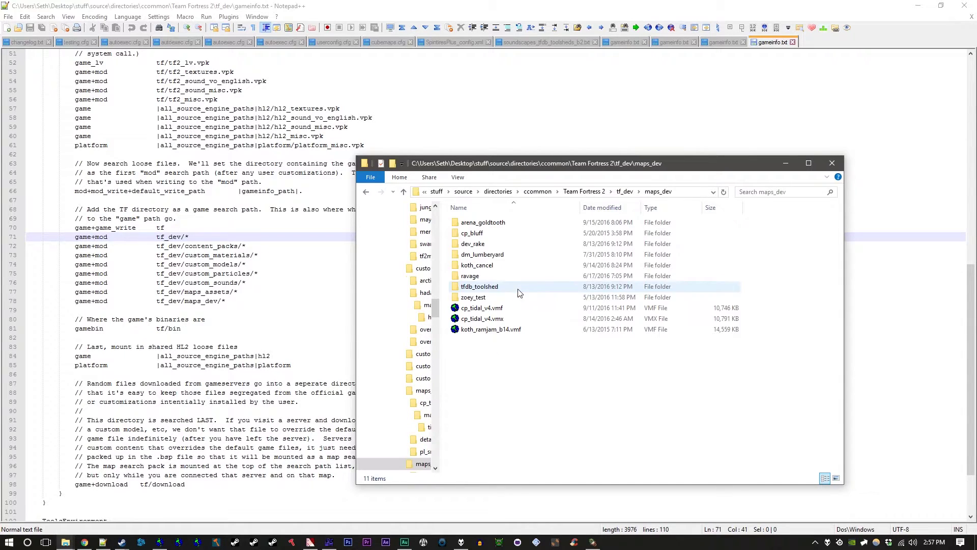
{"action": "left_click", "coordinate": [493, 226]}
{"action": "double_click", "coordinate": [493, 228]}
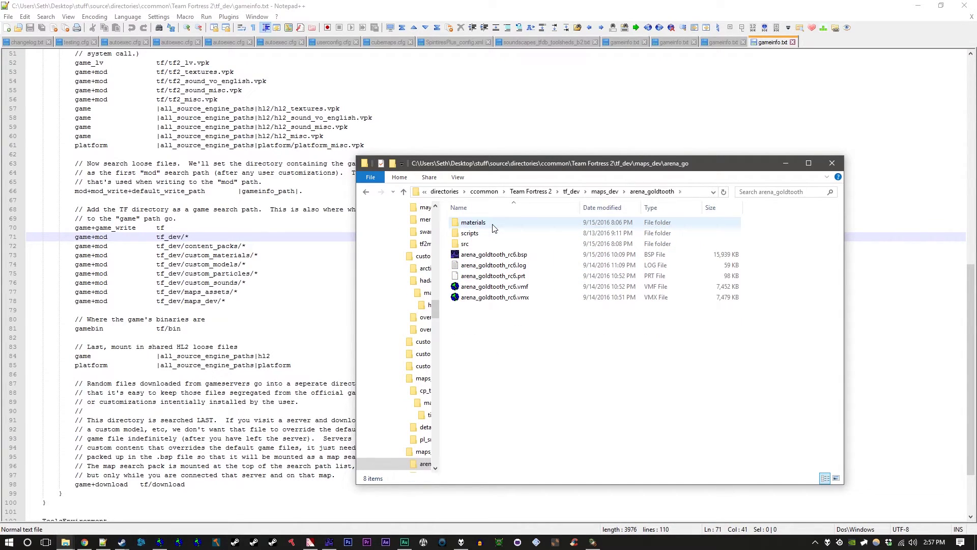
{"action": "left_click", "coordinate": [492, 232]}
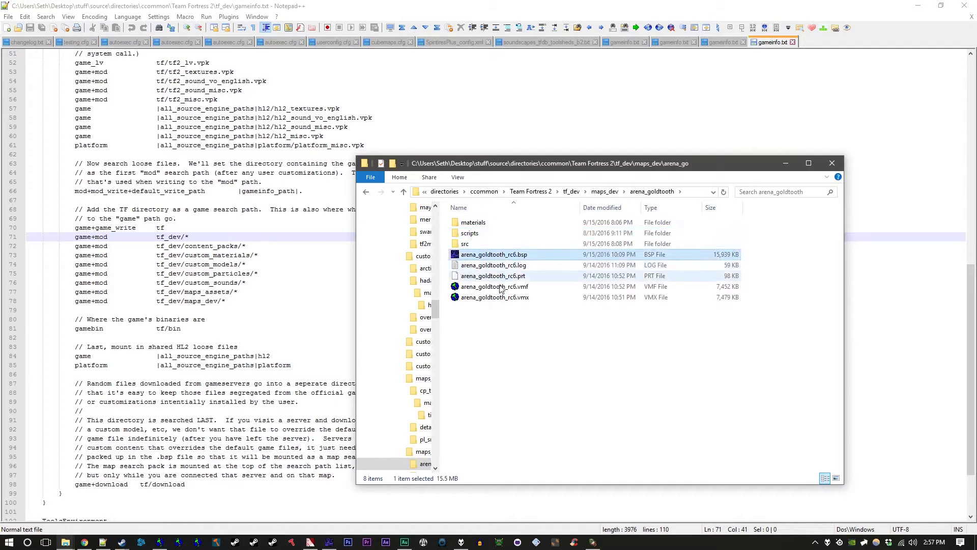
{"action": "left_click_drag", "start_coordinate": [512, 314], "coordinate": [493, 256]}
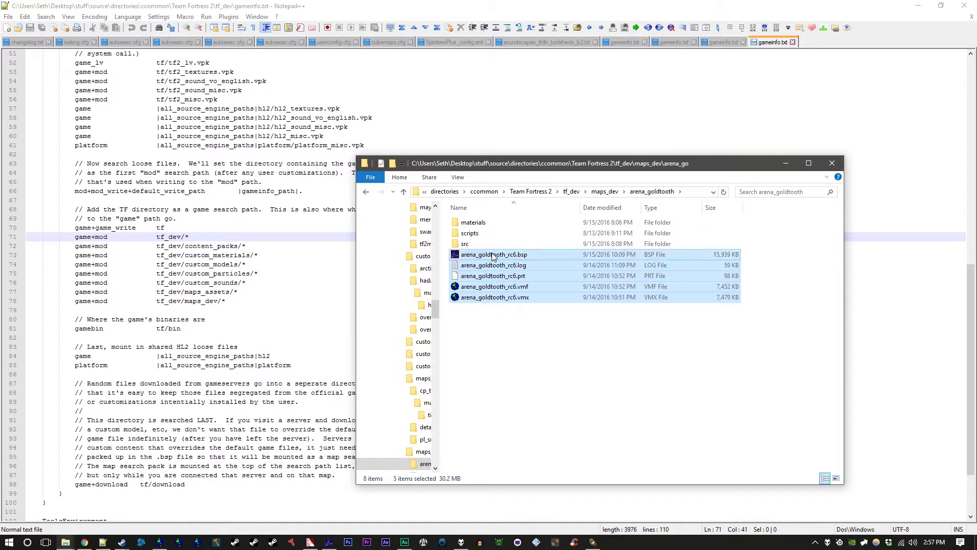
{"action": "left_click", "coordinate": [498, 316]}
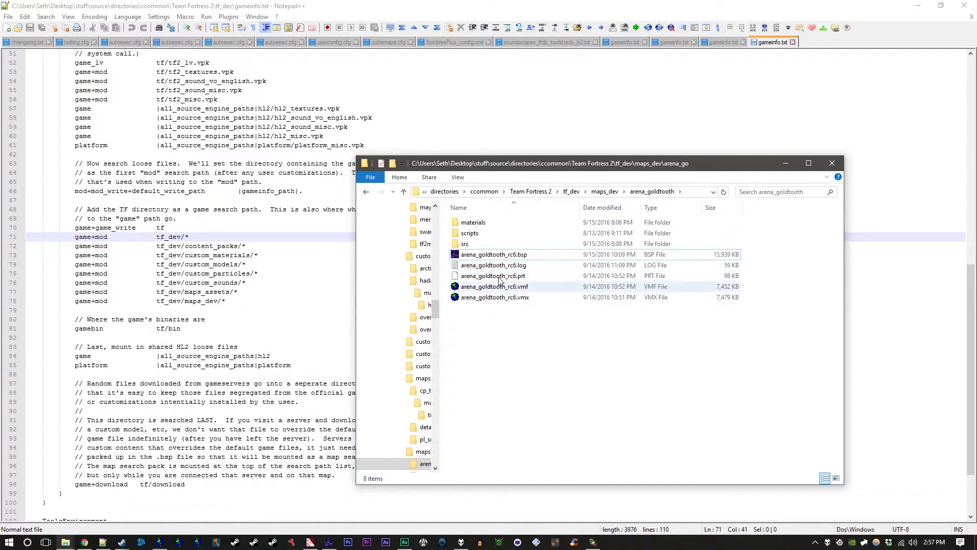
{"action": "double_click", "coordinate": [492, 224]}
{"action": "double_click", "coordinate": [493, 225]}
{"action": "double_click", "coordinate": [492, 224]}
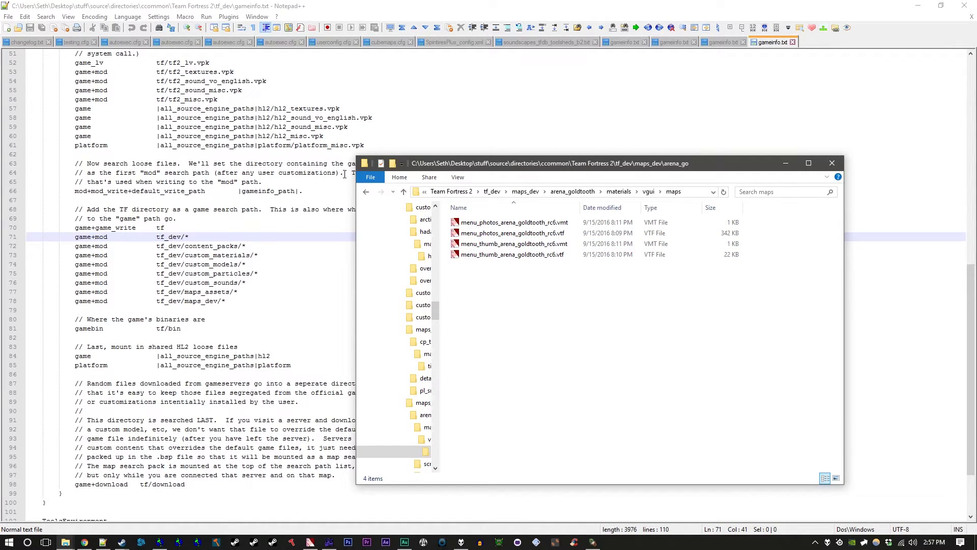
{"action": "left_click", "coordinate": [362, 194]}
{"action": "left_click", "coordinate": [363, 194]}
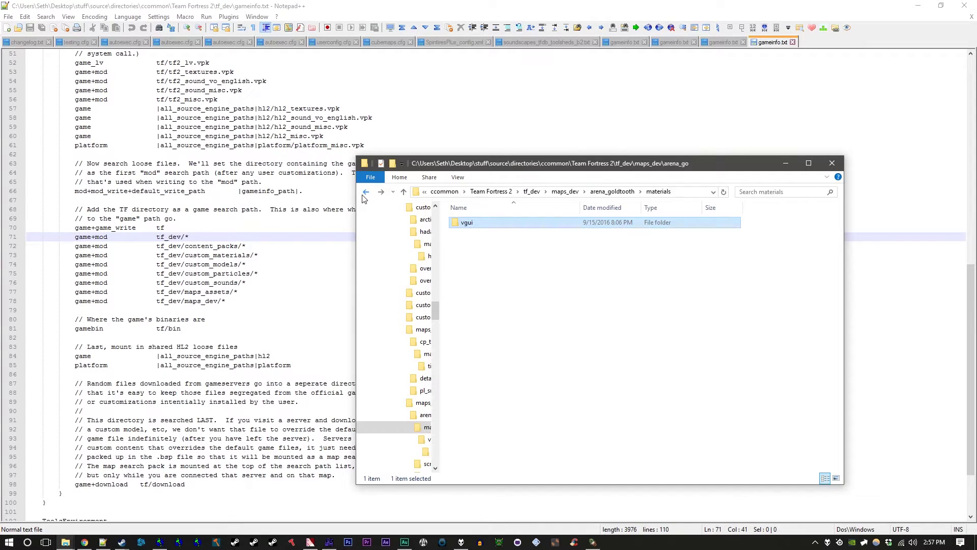
{"action": "left_click", "coordinate": [363, 193]}
{"action": "double_click", "coordinate": [471, 235]}
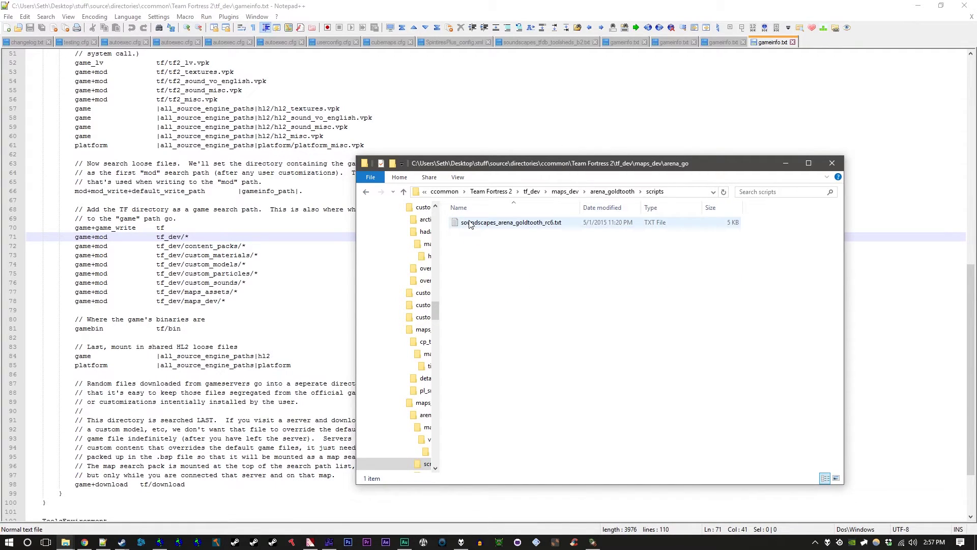
{"action": "left_click", "coordinate": [467, 222]}
{"action": "left_click", "coordinate": [364, 193]}
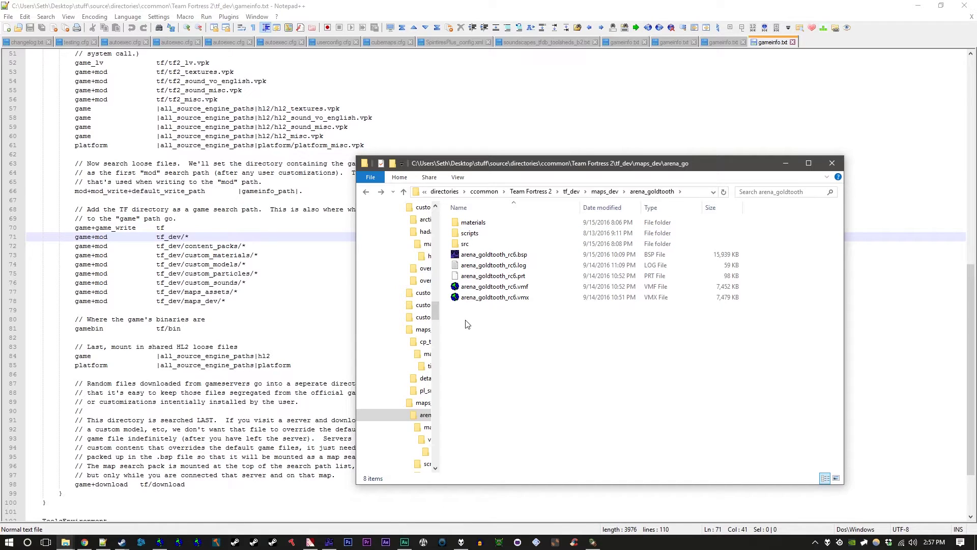
{"action": "double_click", "coordinate": [465, 244]}
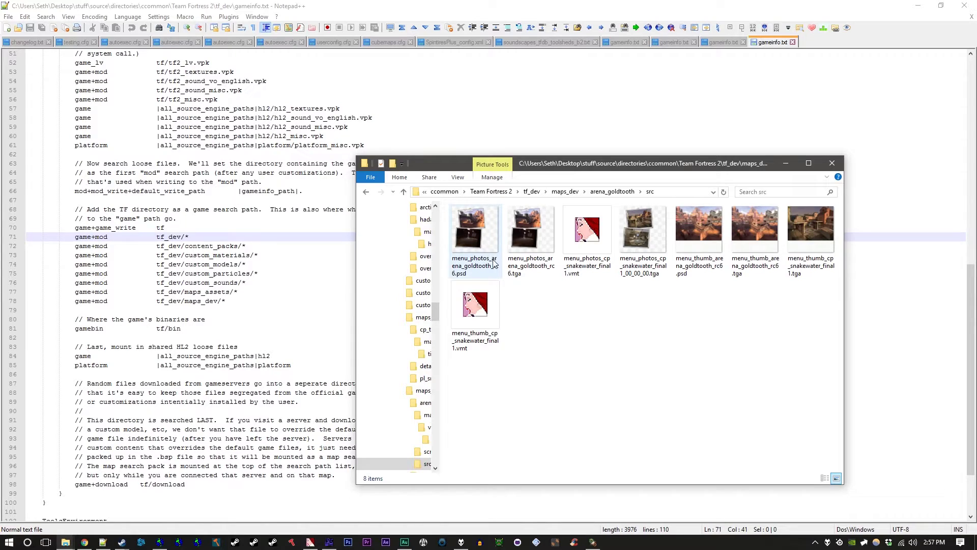
{"action": "left_click", "coordinate": [652, 242]}
{"action": "left_click", "coordinate": [762, 246]}
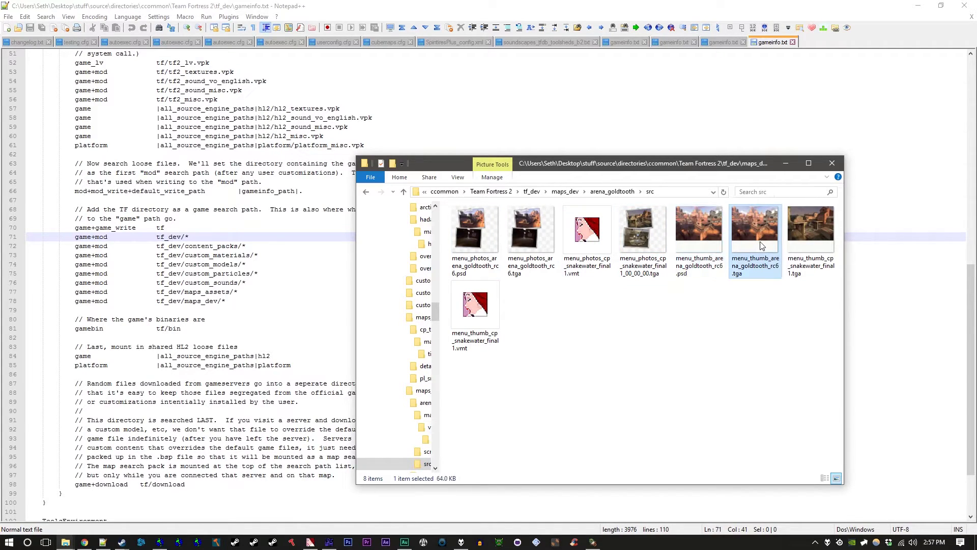
{"action": "left_click", "coordinate": [366, 192]}
{"action": "left_click", "coordinate": [367, 192]}
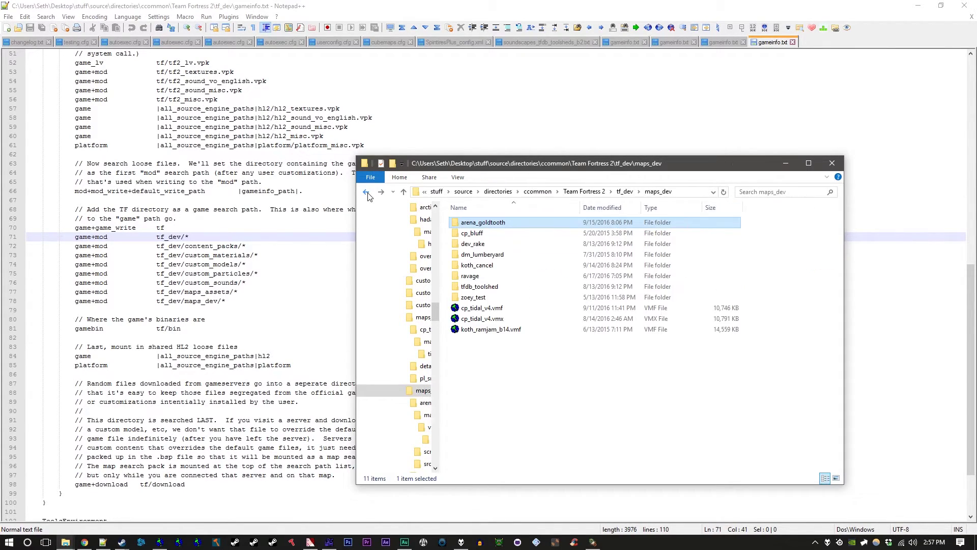
{"action": "left_click", "coordinate": [366, 191]}
{"action": "left_click", "coordinate": [379, 192]}
{"action": "left_click", "coordinate": [380, 191]}
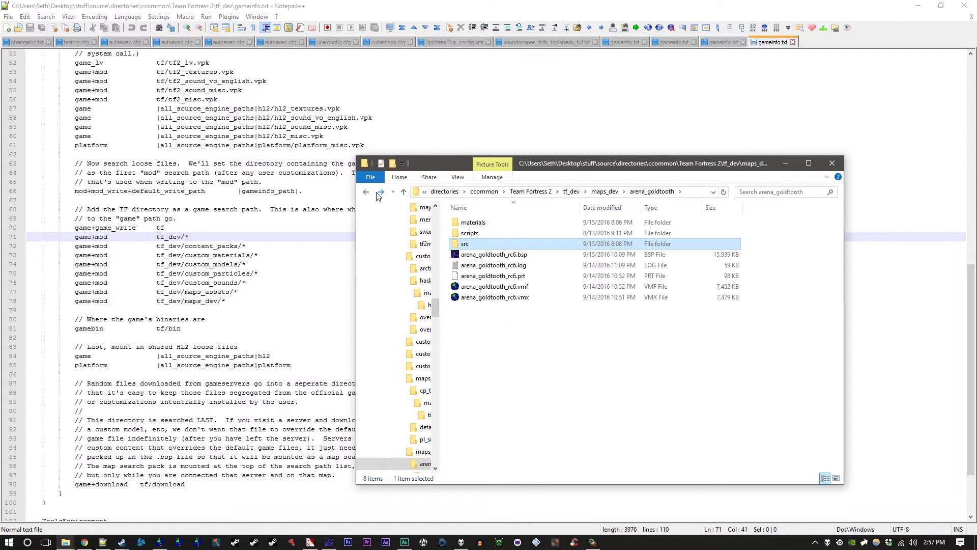
{"action": "left_click", "coordinate": [526, 336]}
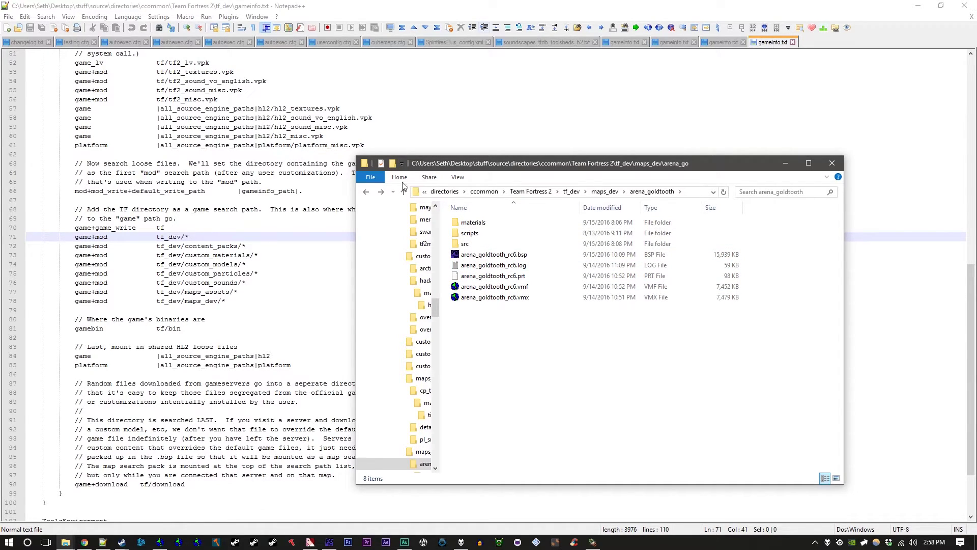
{"action": "left_click", "coordinate": [365, 191]}
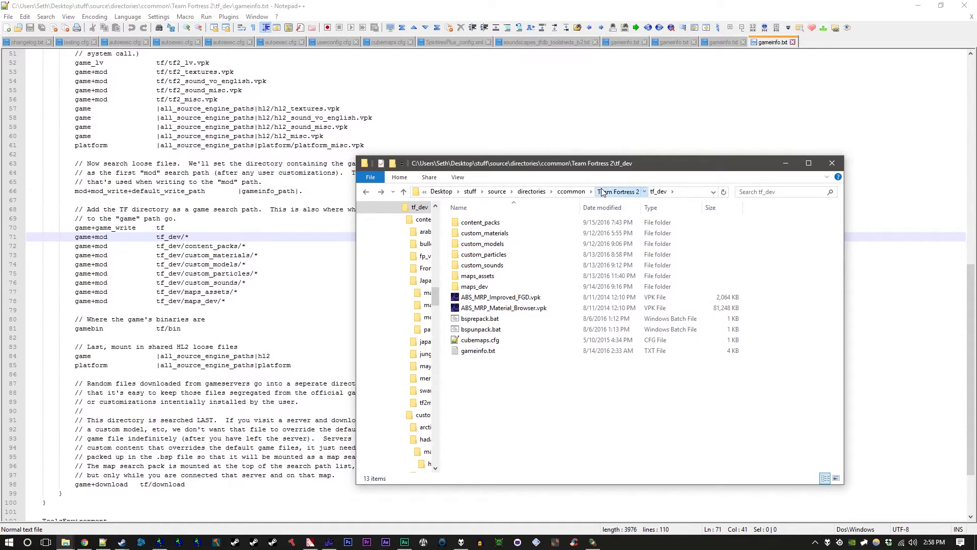
Step: Look inside Team Fortress 2's tf\custom folder, then go back to tf
{"action": "left_click", "coordinate": [618, 192]}
{"action": "double_click", "coordinate": [461, 255]}
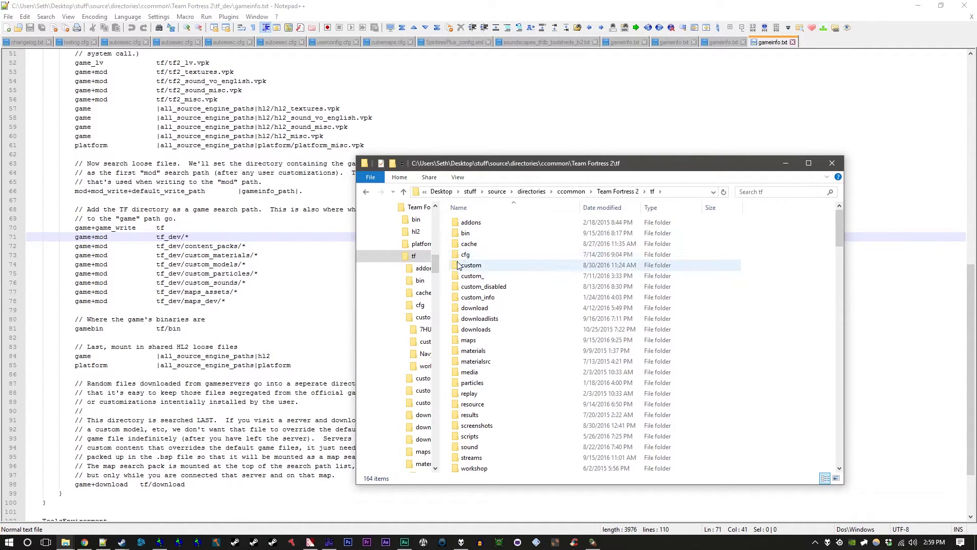
{"action": "left_click", "coordinate": [471, 267]}
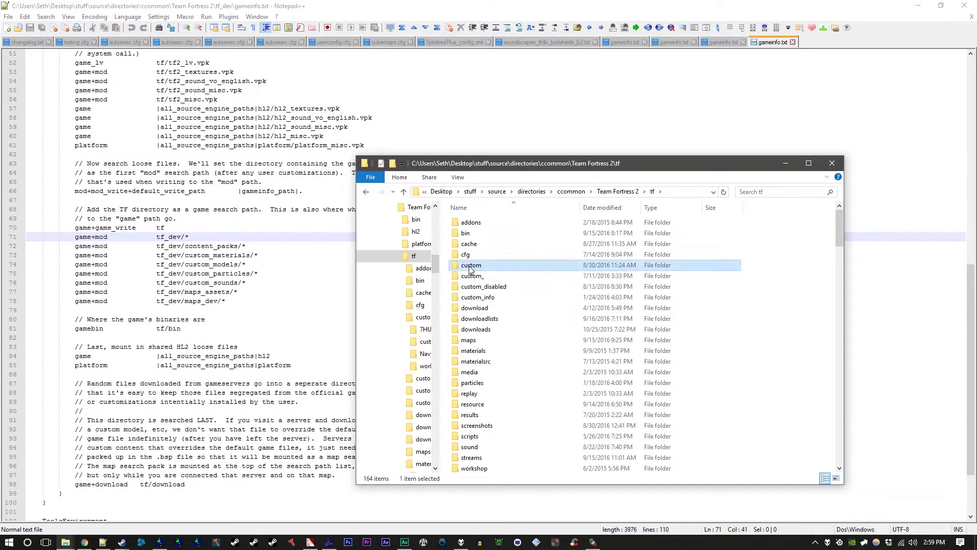
{"action": "double_click", "coordinate": [471, 265]}
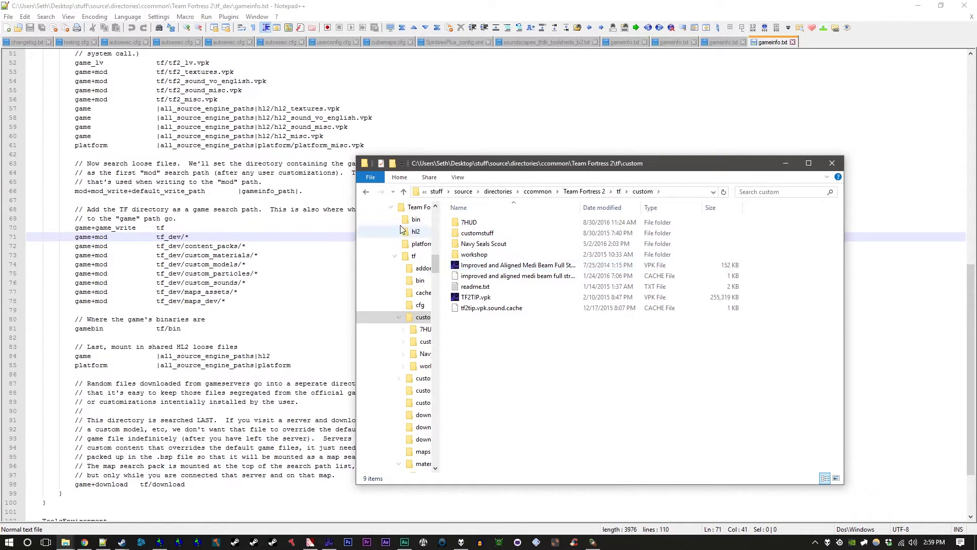
{"action": "left_click", "coordinate": [368, 191]}
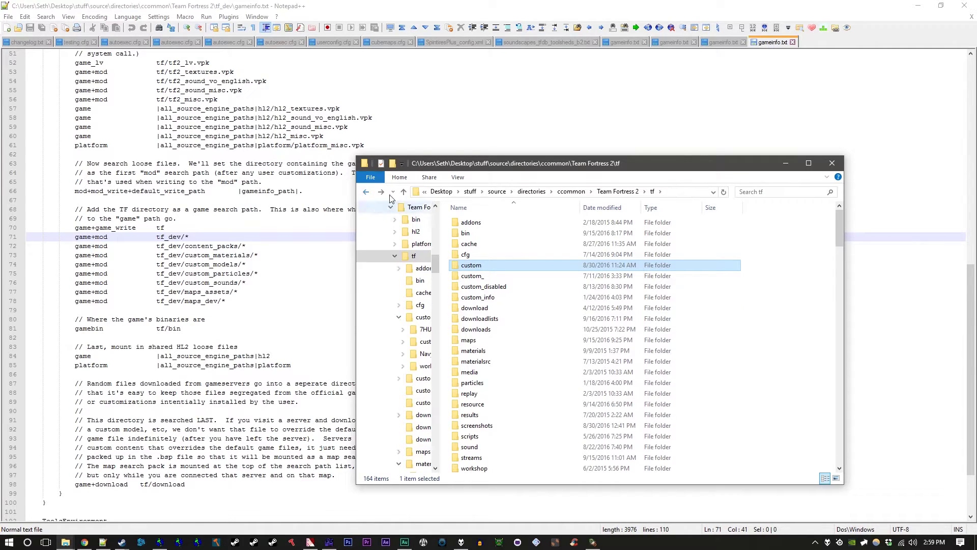
Step: Navigate through the directories folder into the dcommon game folder
{"action": "scroll", "coordinate": [408, 220], "scroll_direction": "up", "scroll_amount": 15}
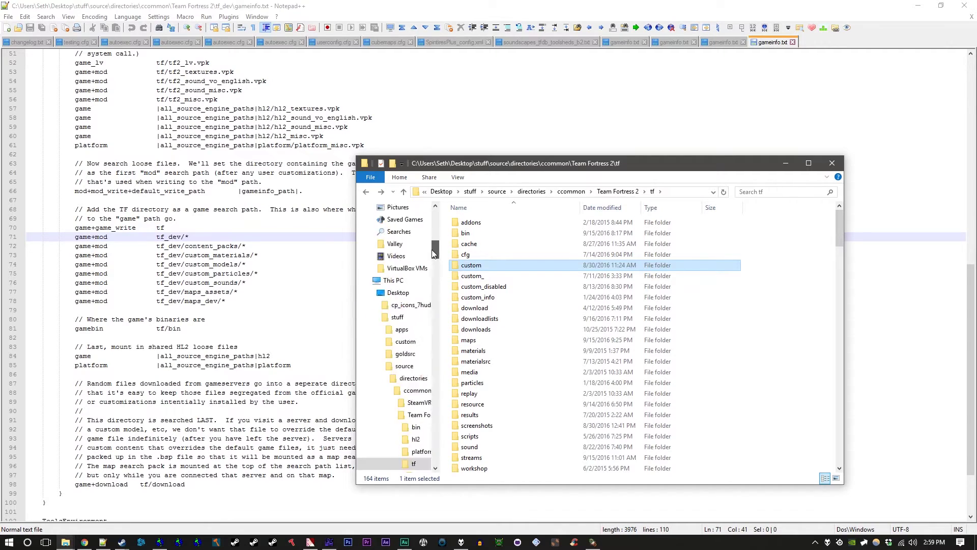
{"action": "left_click", "coordinate": [409, 222]}
{"action": "double_click", "coordinate": [476, 233]}
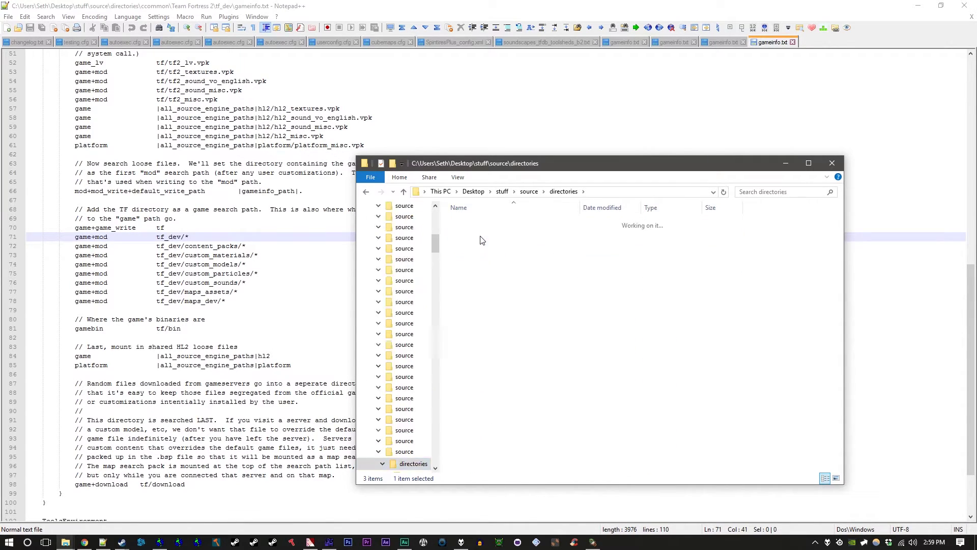
Step: Open the Counter-Strike Global Offensive folder and look inside csgo
{"action": "double_click", "coordinate": [501, 308]}
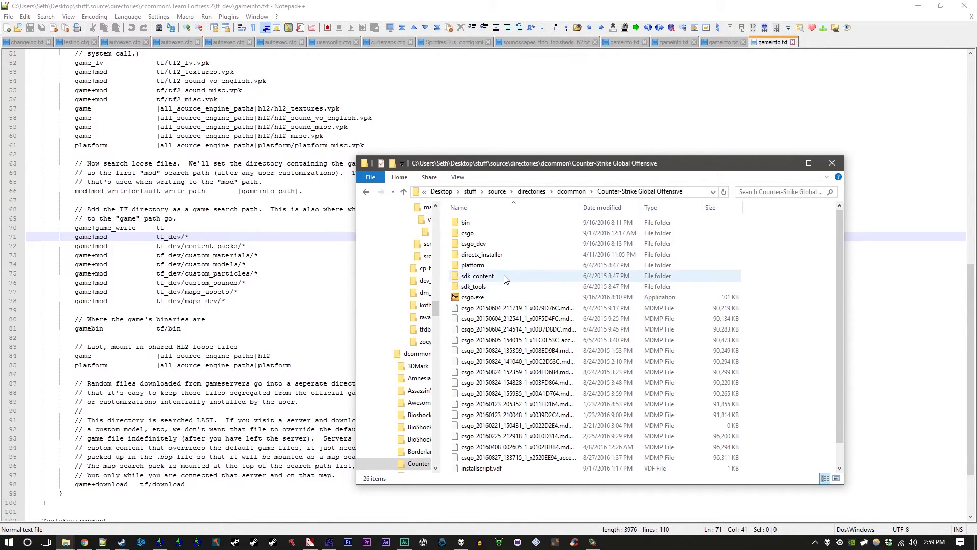
{"action": "double_click", "coordinate": [505, 234]}
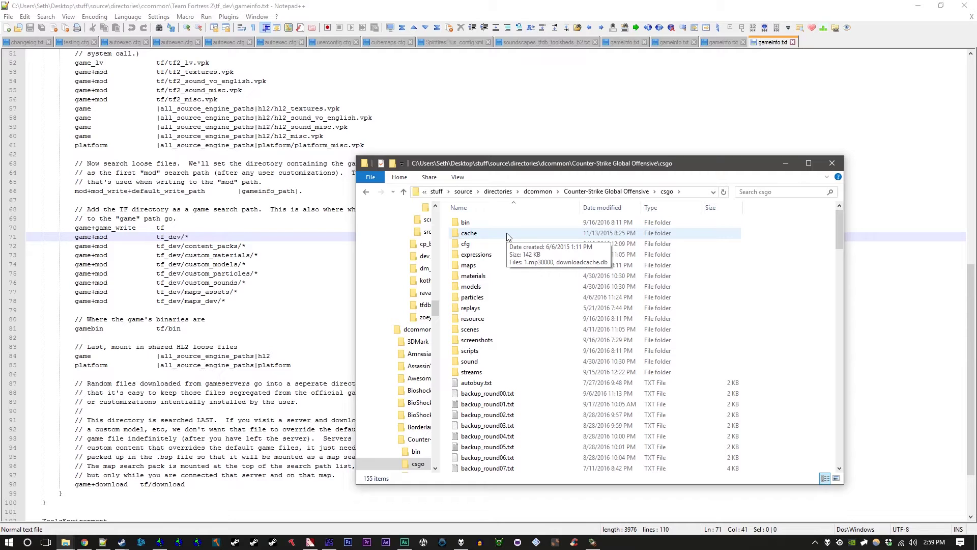
{"action": "left_click", "coordinate": [507, 237]}
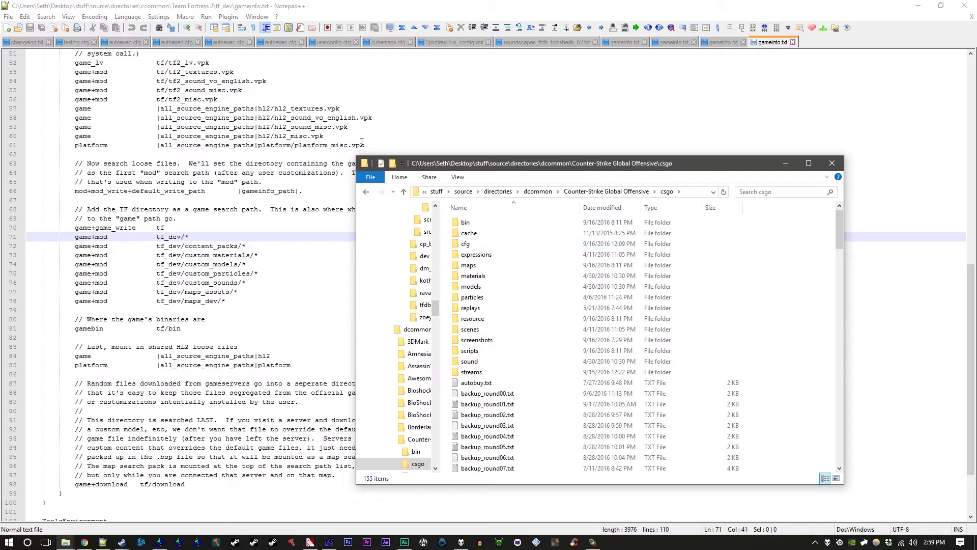
Step: Go back and open csgo_dev's gameinfo.txt in Notepad++
{"action": "left_click", "coordinate": [366, 192]}
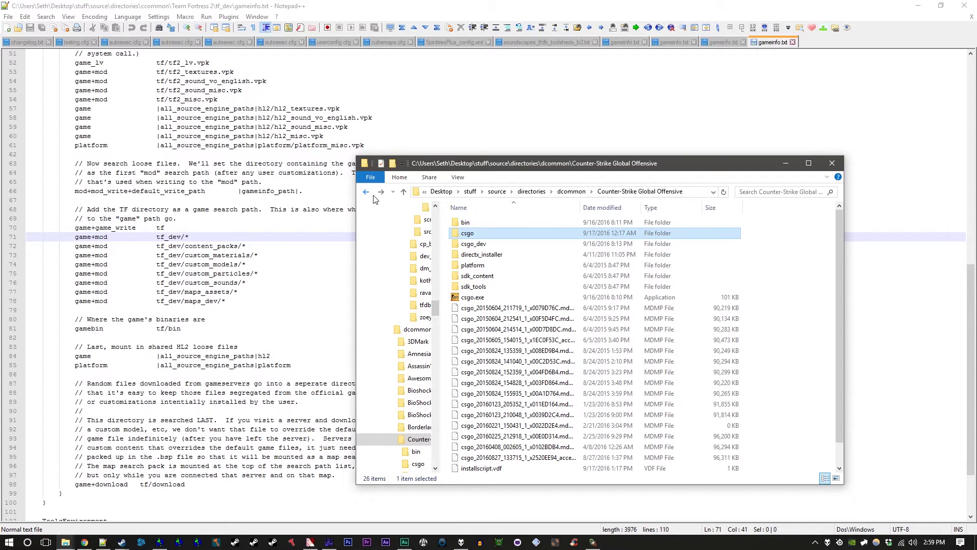
{"action": "double_click", "coordinate": [497, 247]}
{"action": "double_click", "coordinate": [496, 242]}
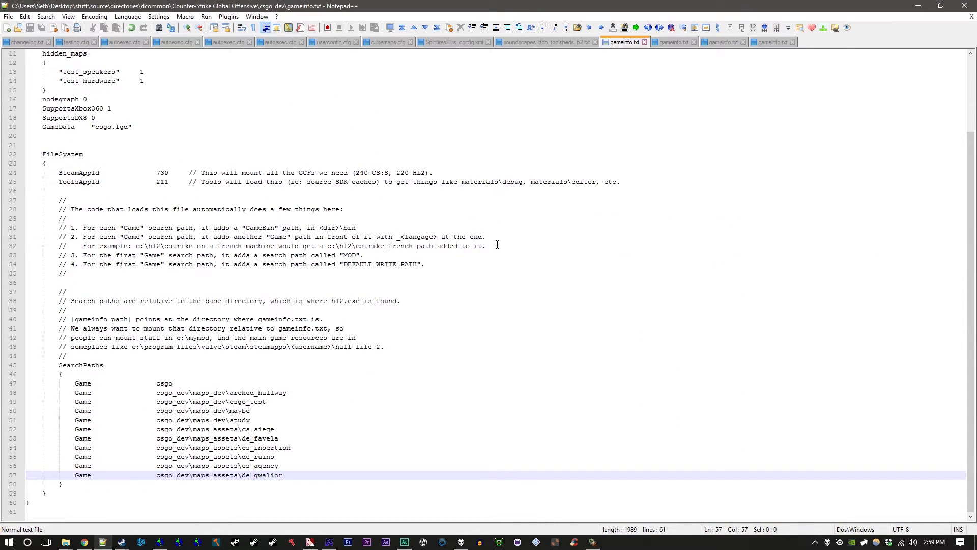
{"action": "left_click", "coordinate": [267, 435]}
{"action": "left_click", "coordinate": [294, 429]}
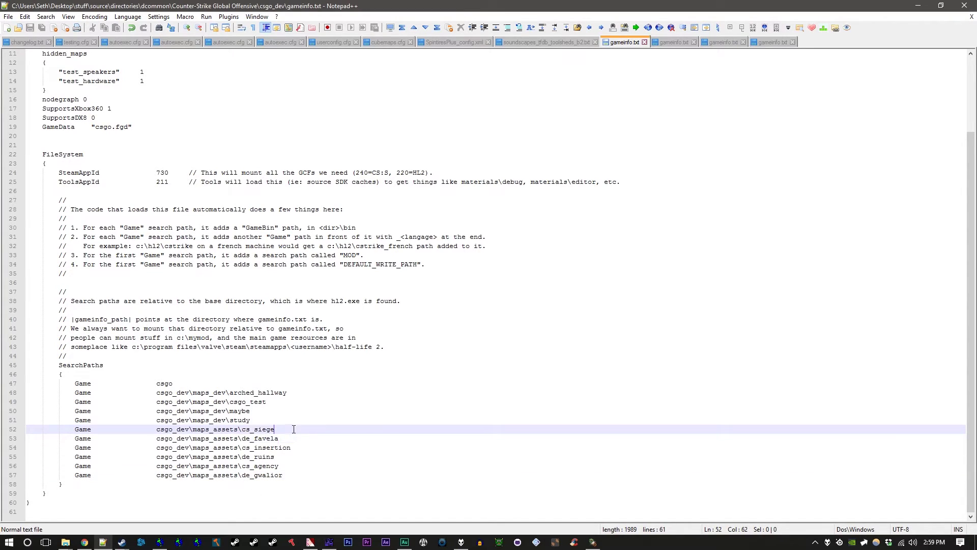
{"action": "left_click", "coordinate": [297, 438]}
{"action": "left_click", "coordinate": [302, 447]}
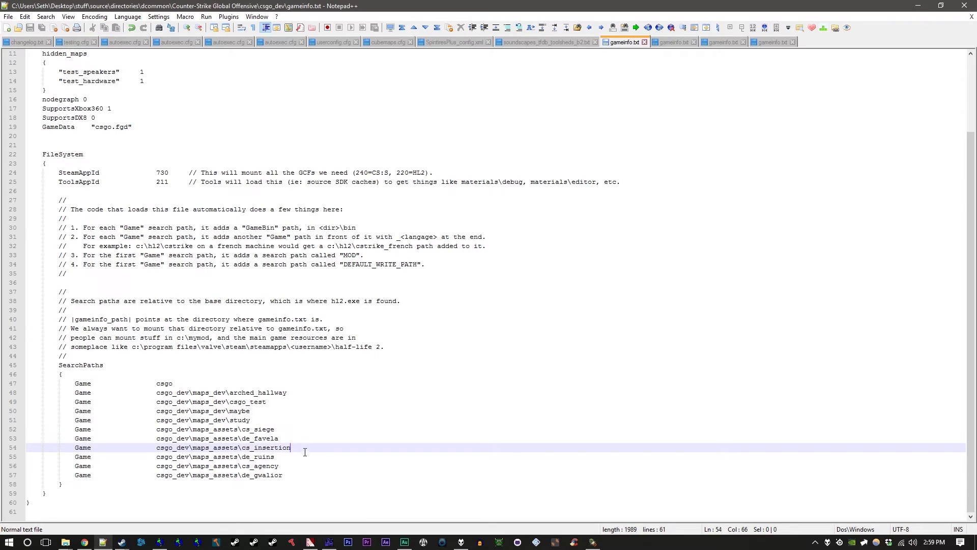
{"action": "left_click", "coordinate": [305, 466]}
{"action": "left_click", "coordinate": [305, 457]}
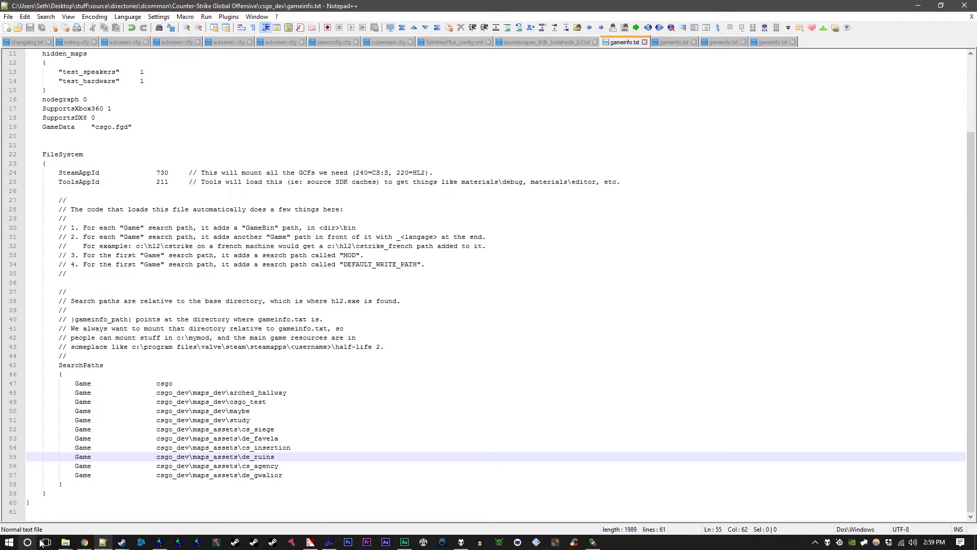
{"action": "left_click", "coordinate": [65, 543]}
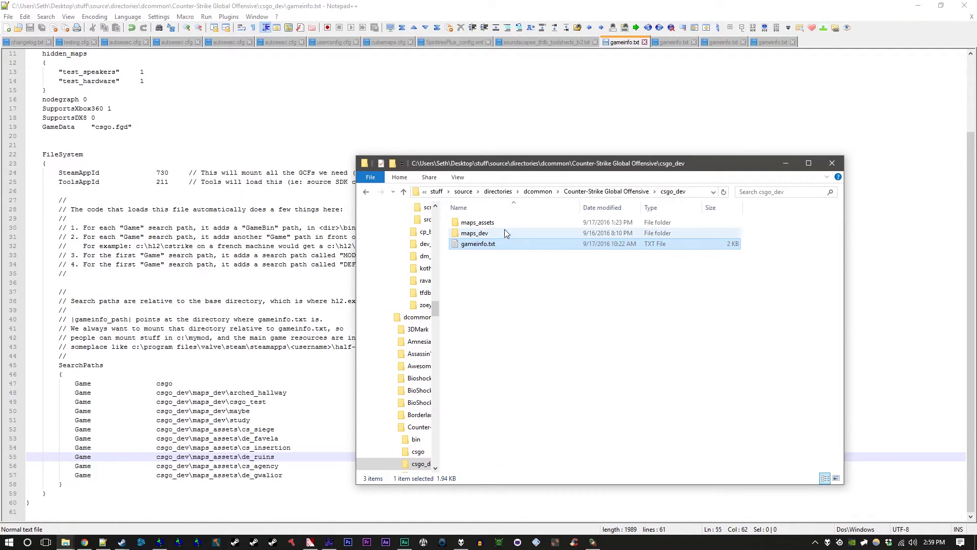
{"action": "left_click_drag", "start_coordinate": [507, 174], "coordinate": [559, 171]}
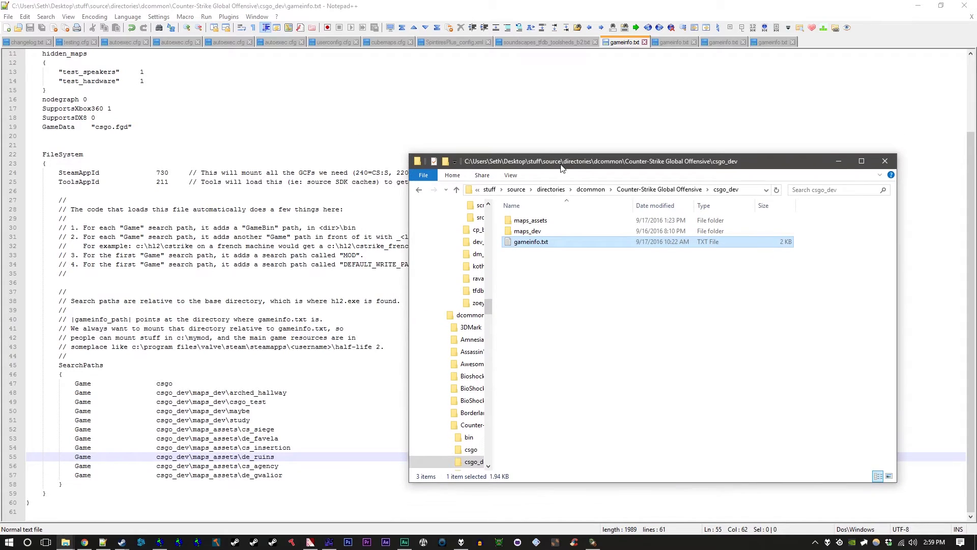
{"action": "left_click", "coordinate": [551, 222]}
{"action": "left_click", "coordinate": [554, 232]}
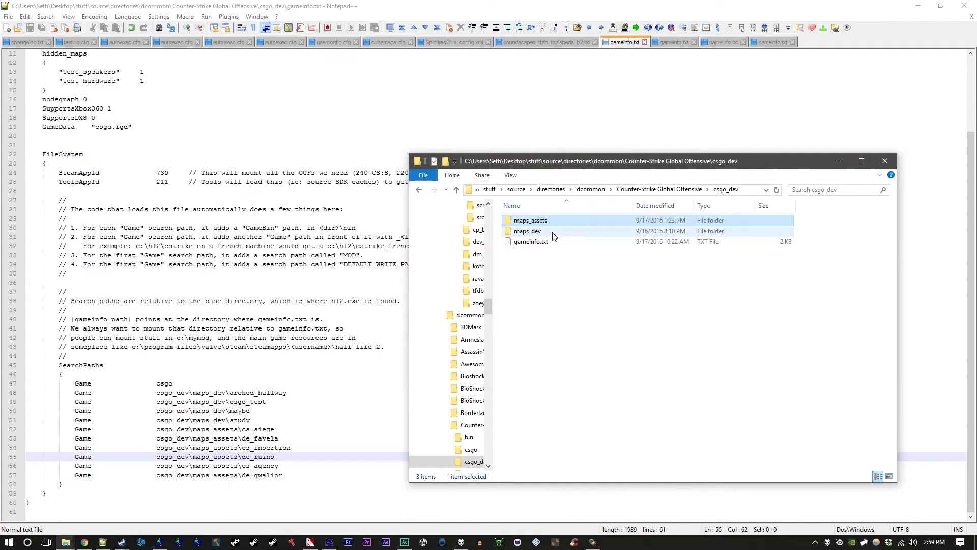
{"action": "left_click", "coordinate": [557, 225]}
{"action": "double_click", "coordinate": [556, 223]}
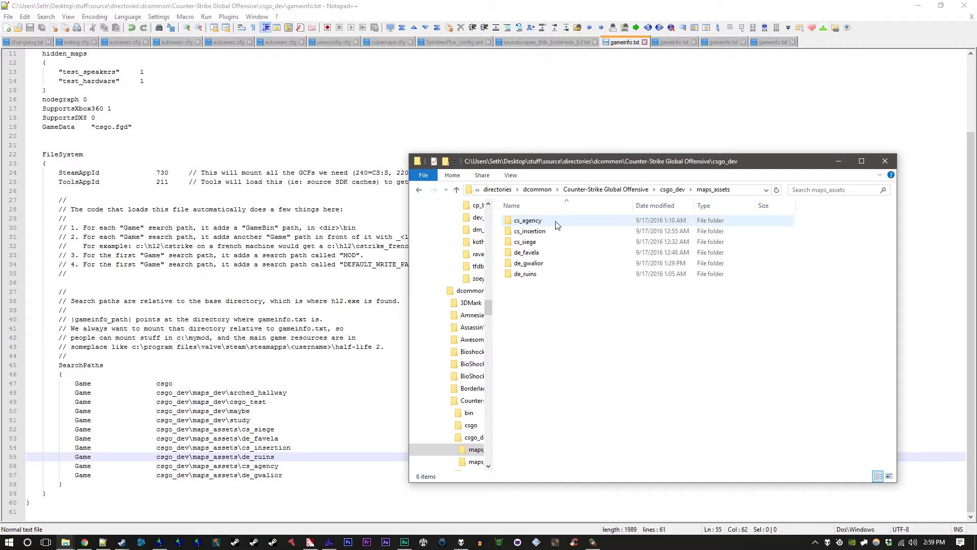
{"action": "double_click", "coordinate": [549, 220]}
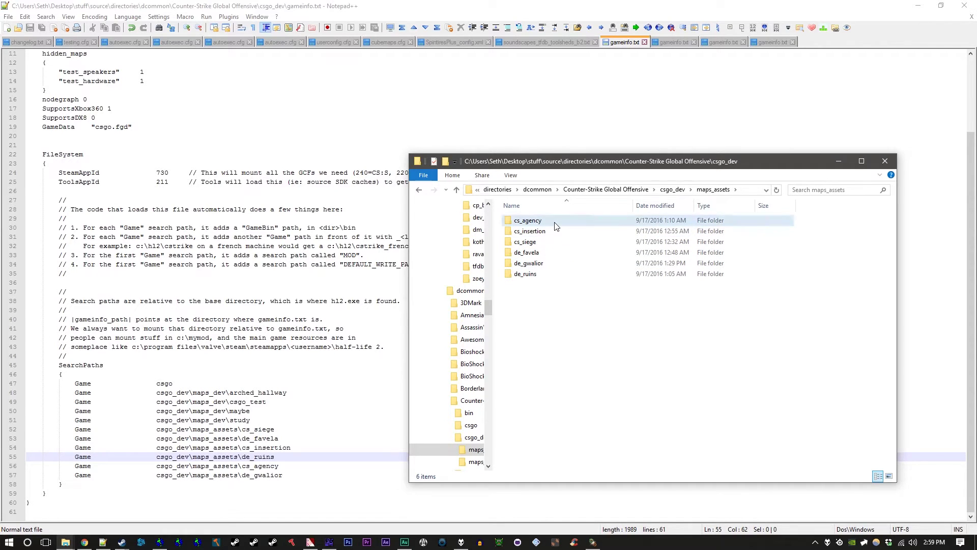
{"action": "left_click", "coordinate": [551, 235]}
{"action": "key", "text": "Up"}
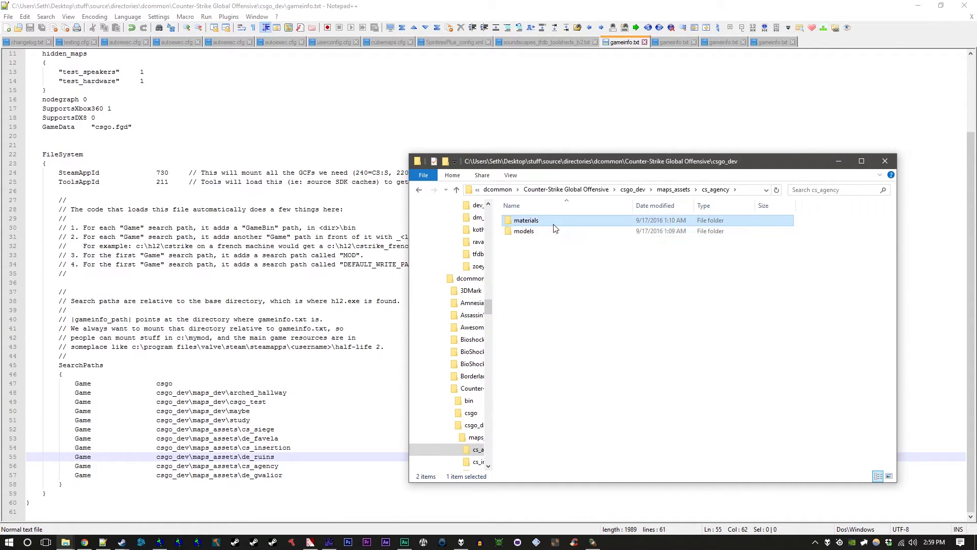
{"action": "key", "text": "Down"}
{"action": "key", "text": "Up"}
{"action": "left_click", "coordinate": [419, 190]}
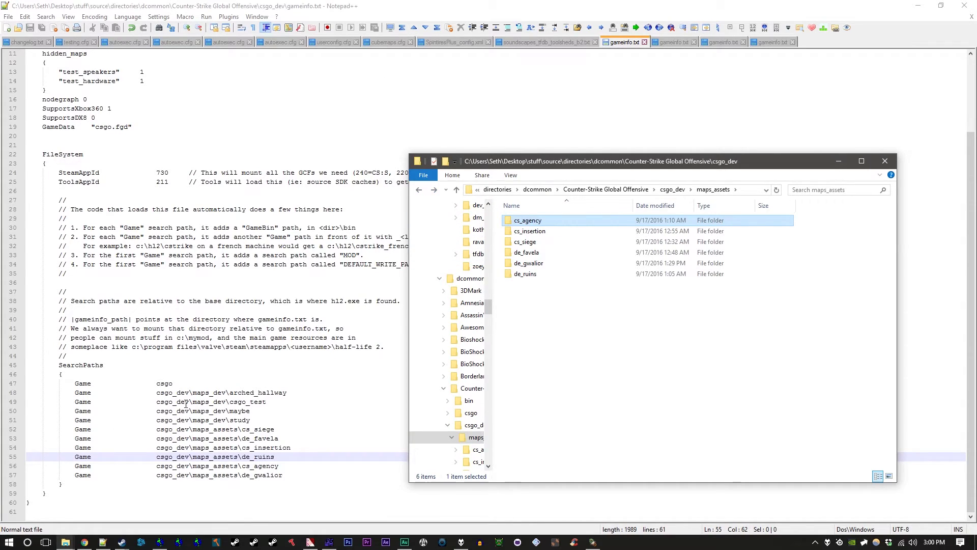
{"action": "left_click", "coordinate": [258, 429]}
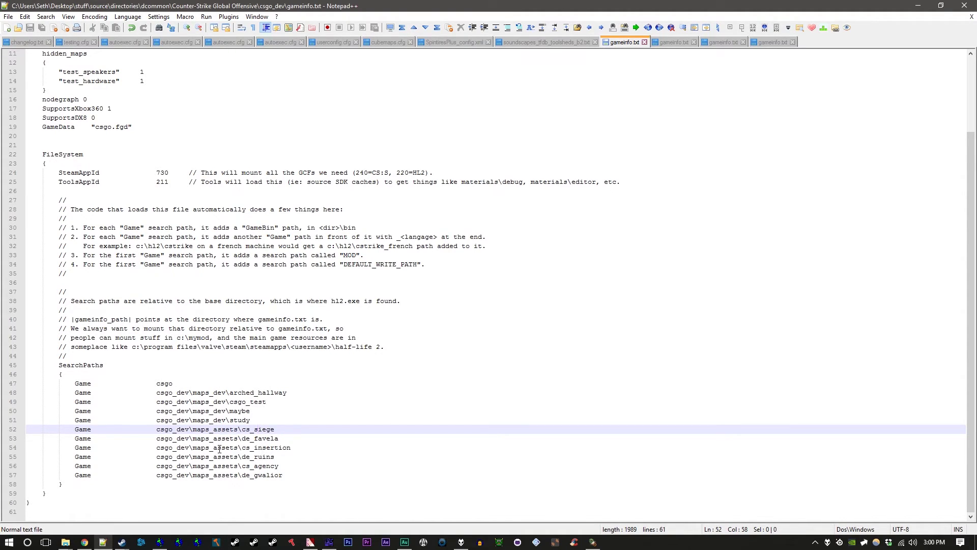
{"action": "left_click", "coordinate": [65, 542]}
Step: Switch to the Explorer window and open tf_dev's gameinfo.txt in Notepad++
{"action": "left_click", "coordinate": [161, 512]}
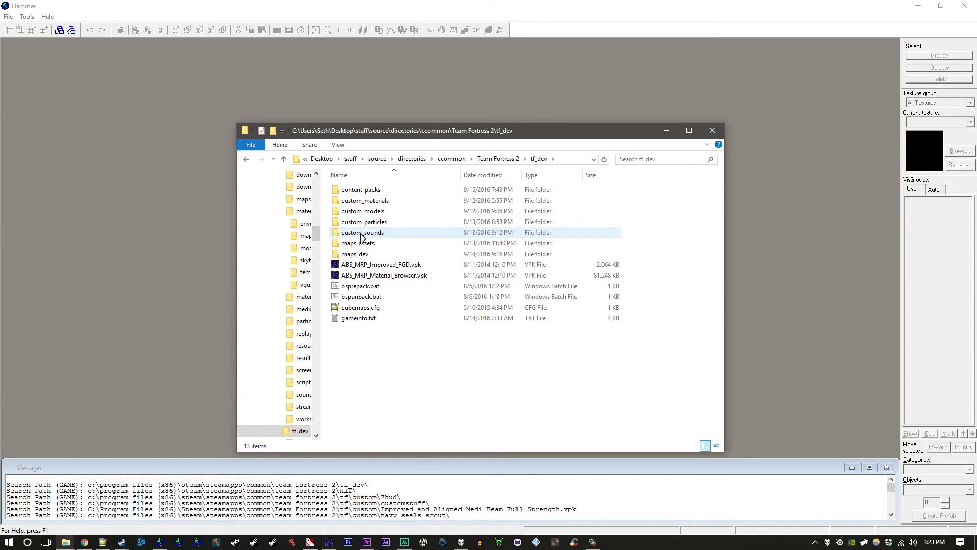
{"action": "double_click", "coordinate": [359, 318]}
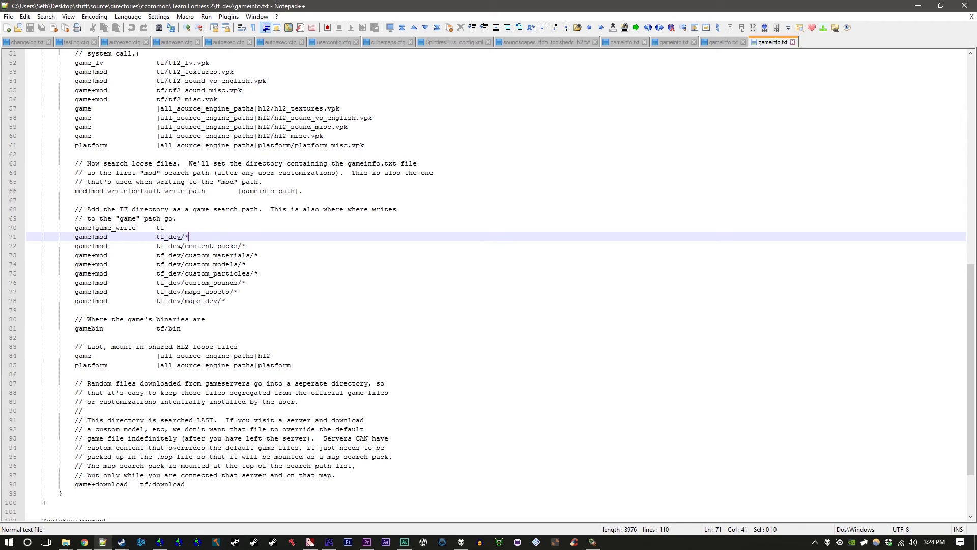
Step: Highlight the custom_materials–custom_particles path lines, then place the tf_dev folder window beside Notepad++
{"action": "left_click_drag", "start_coordinate": [185, 256], "coordinate": [250, 273]}
{"action": "left_click", "coordinate": [257, 274]}
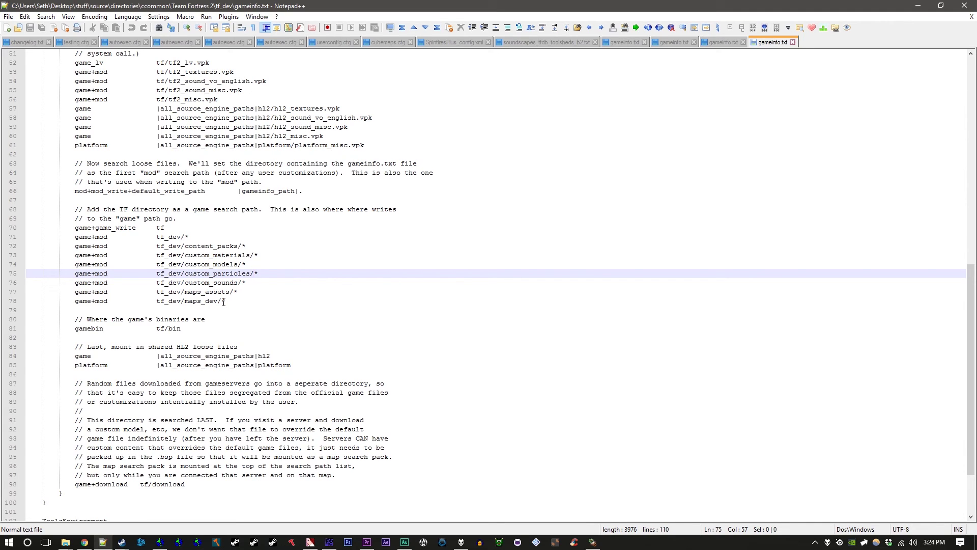
{"action": "mouse_move", "coordinate": [65, 542]}
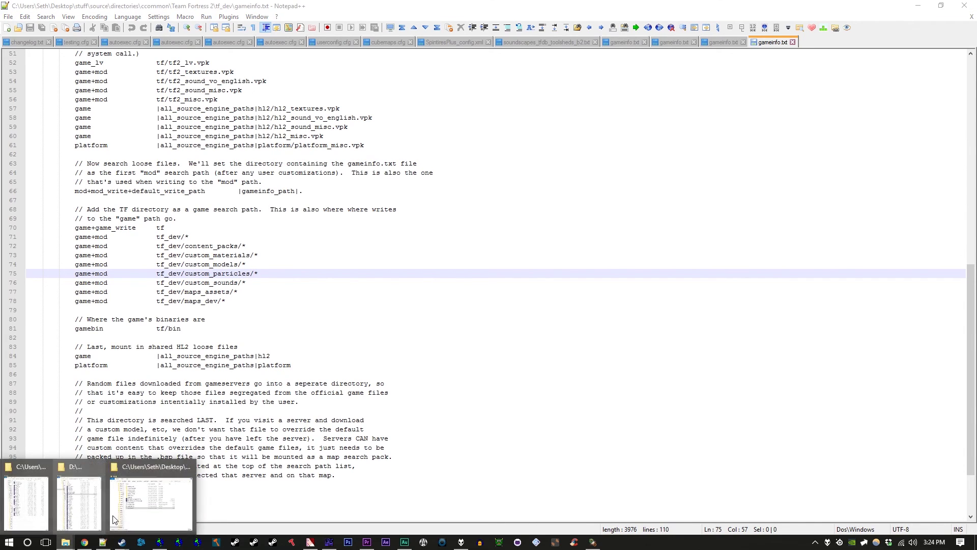
{"action": "left_click", "coordinate": [152, 496]}
{"action": "left_click_drag", "start_coordinate": [367, 134], "coordinate": [529, 146]}
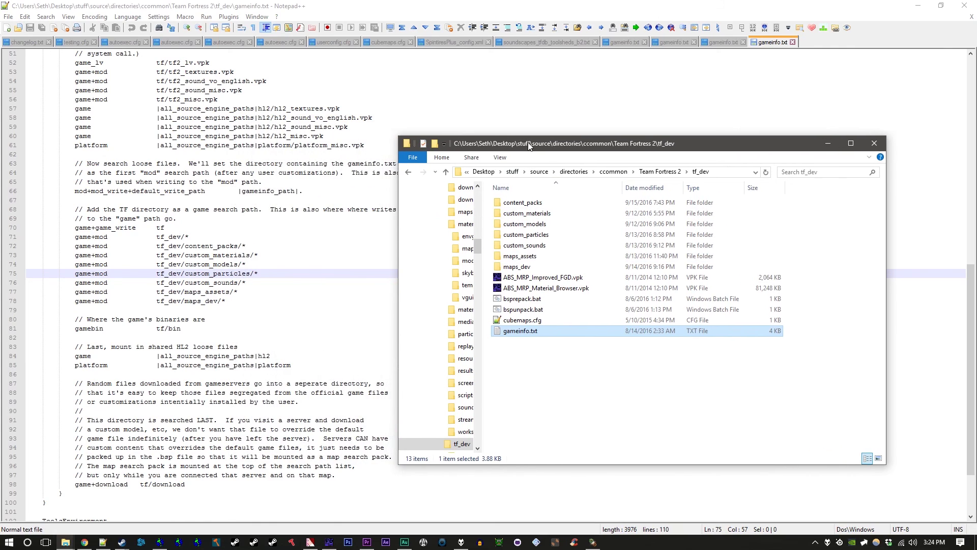
{"action": "left_click", "coordinate": [512, 389]}
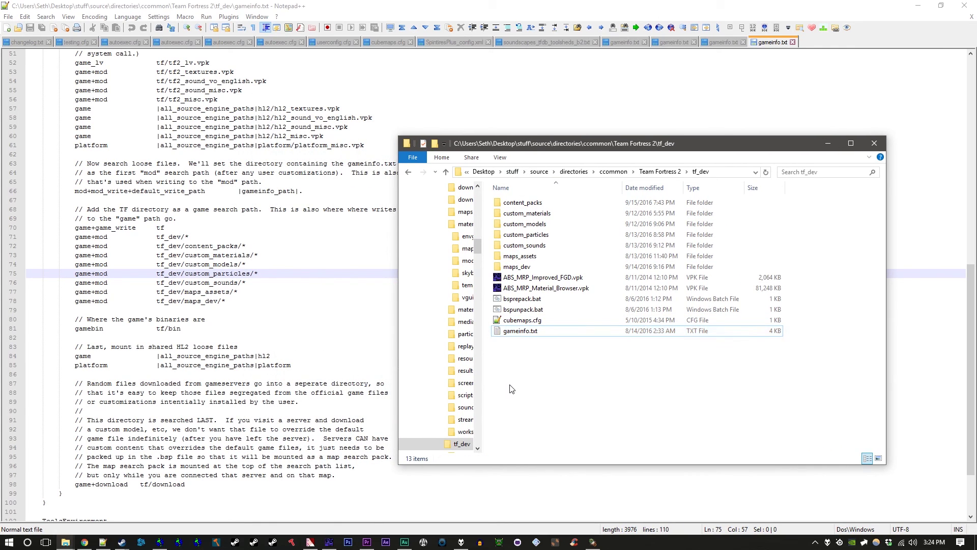